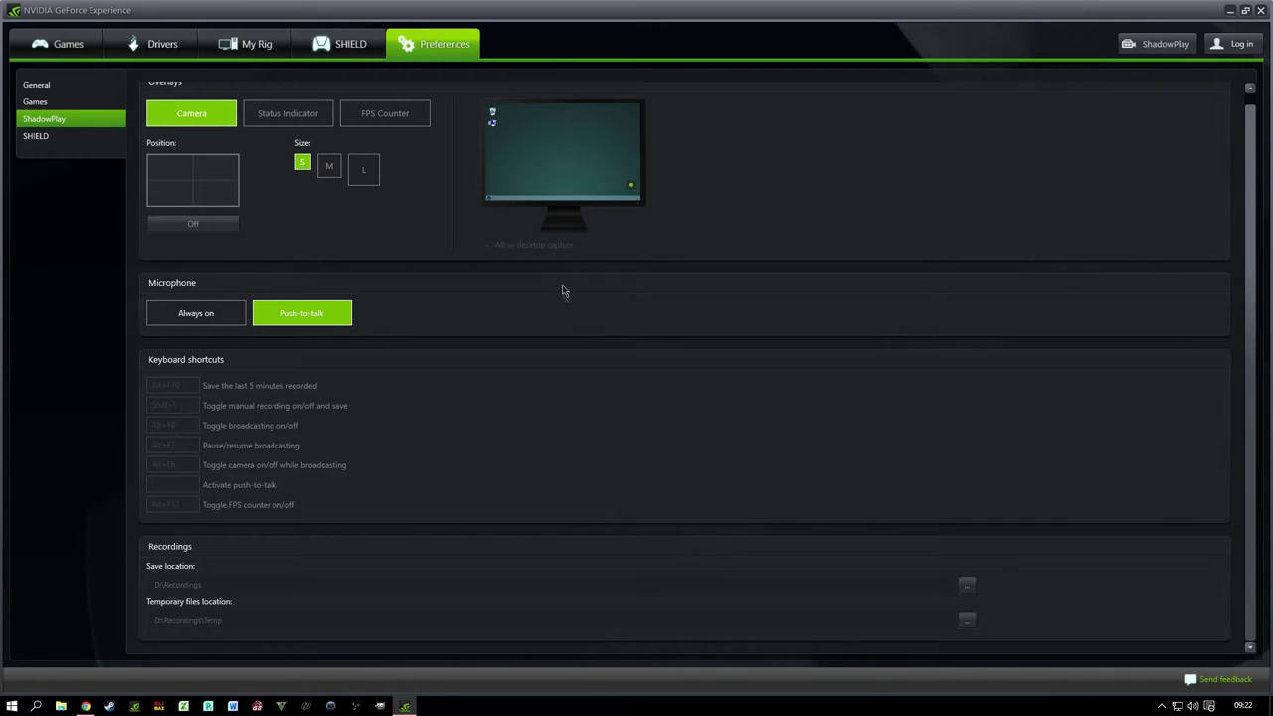
Step: Bring up the GeForce Experience ShadowPlay recording overlay
click(1159, 47)
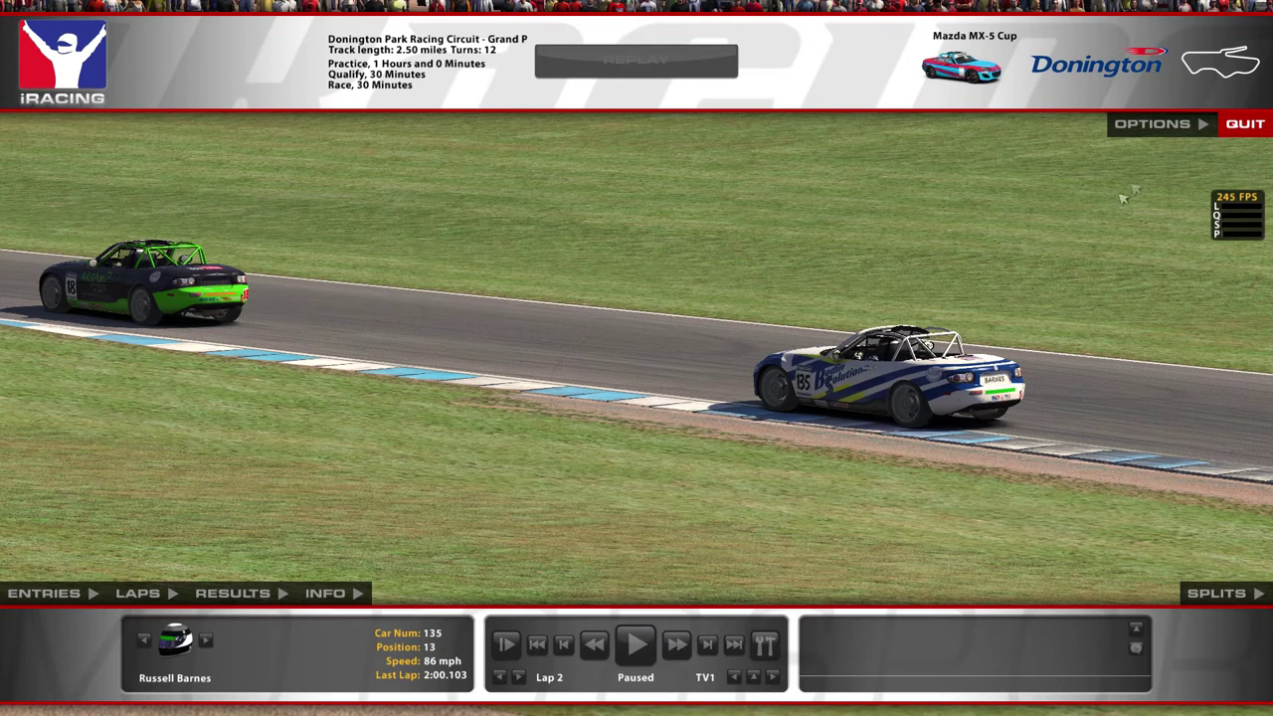
Step: Review the iRacing replay and performance options, then return to the replay
click(1159, 124)
click(687, 593)
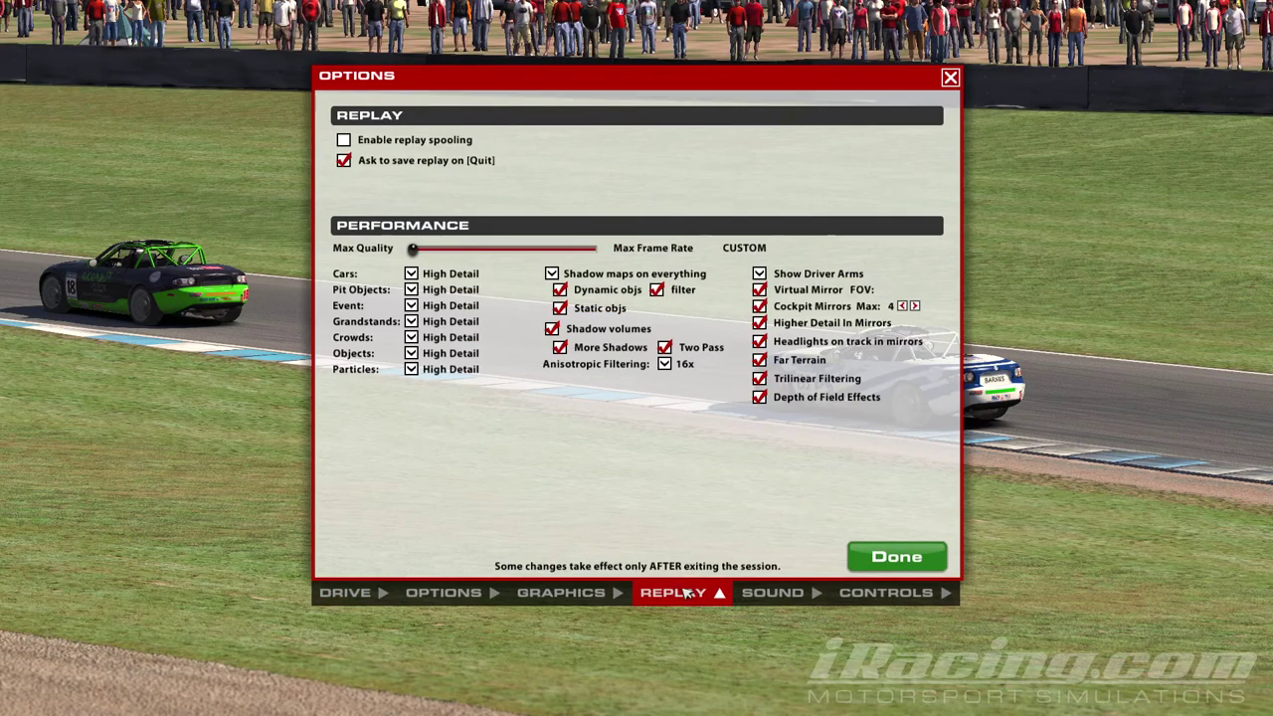
click(913, 559)
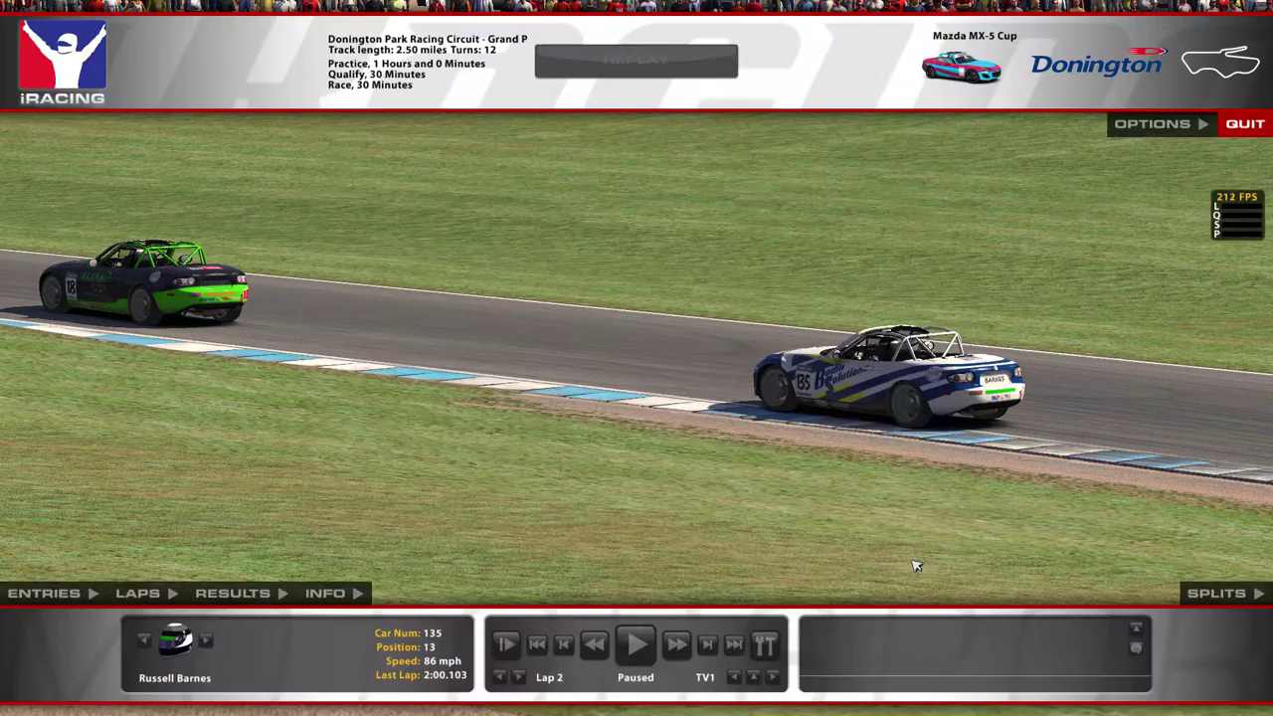
Step: Switch the replay to car 135's in-car Roll Bar camera and start playback
click(774, 678)
click(774, 678)
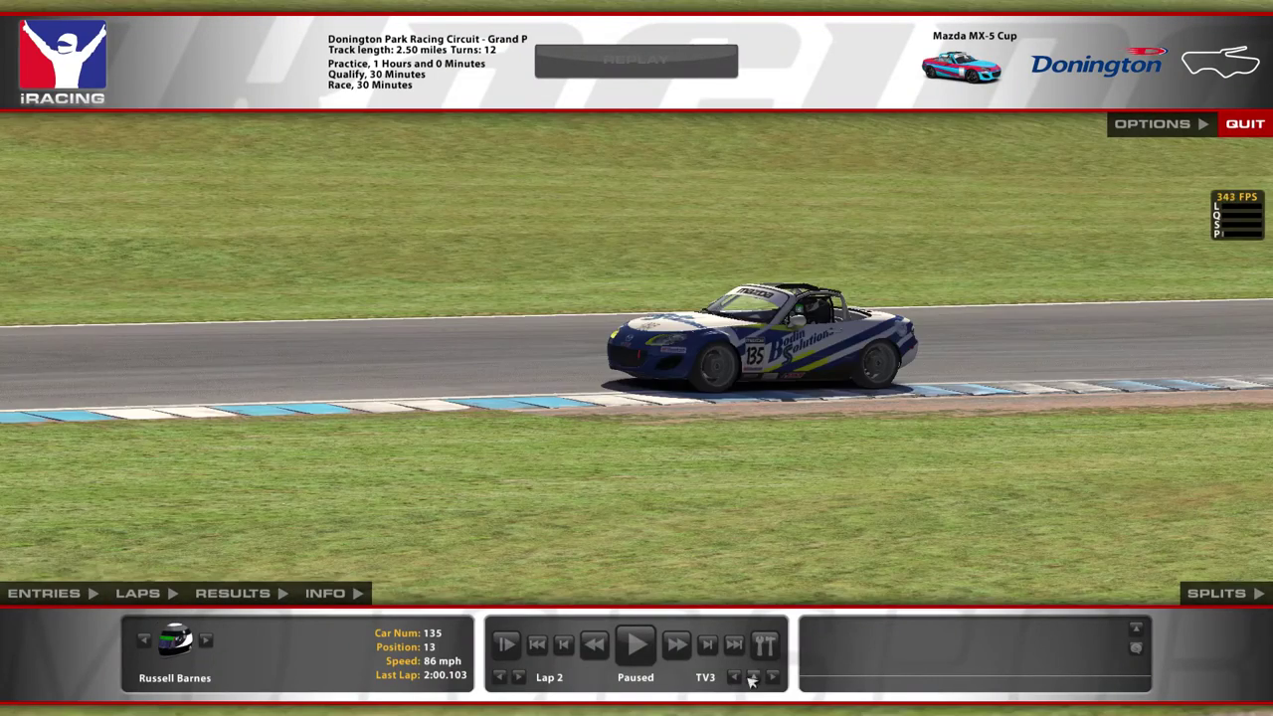
click(736, 678)
click(737, 679)
click(753, 678)
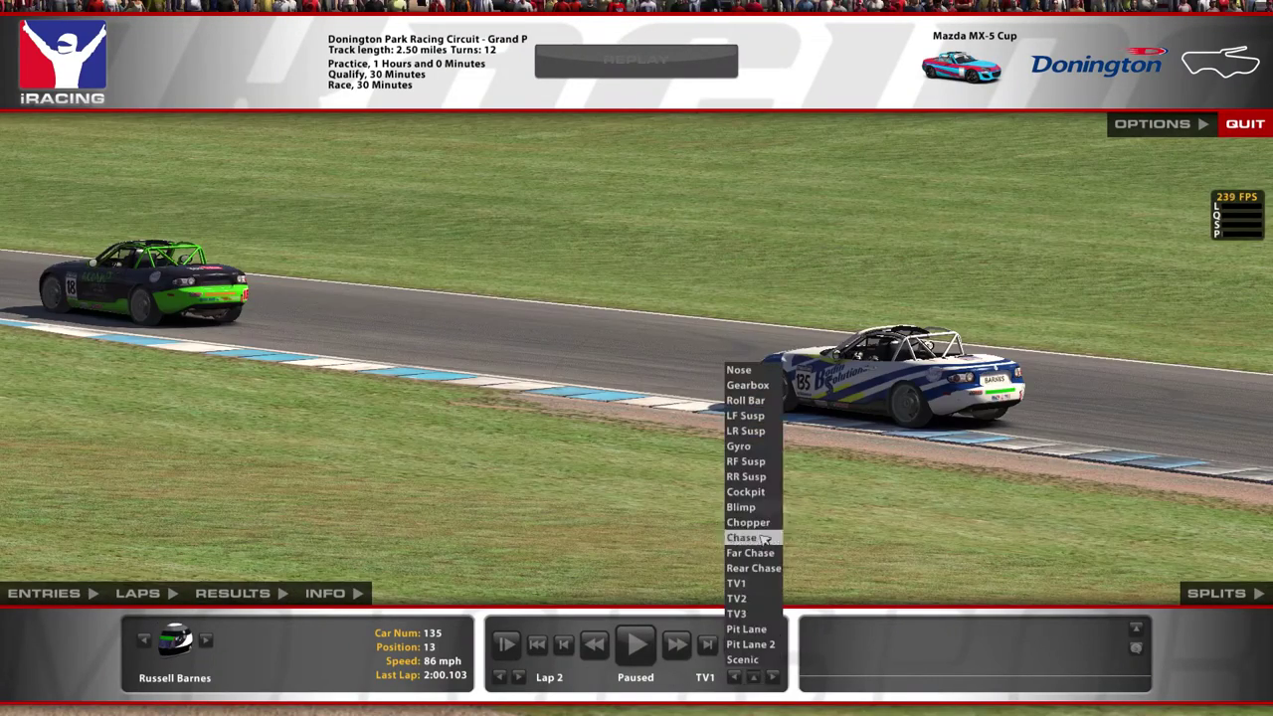
click(772, 402)
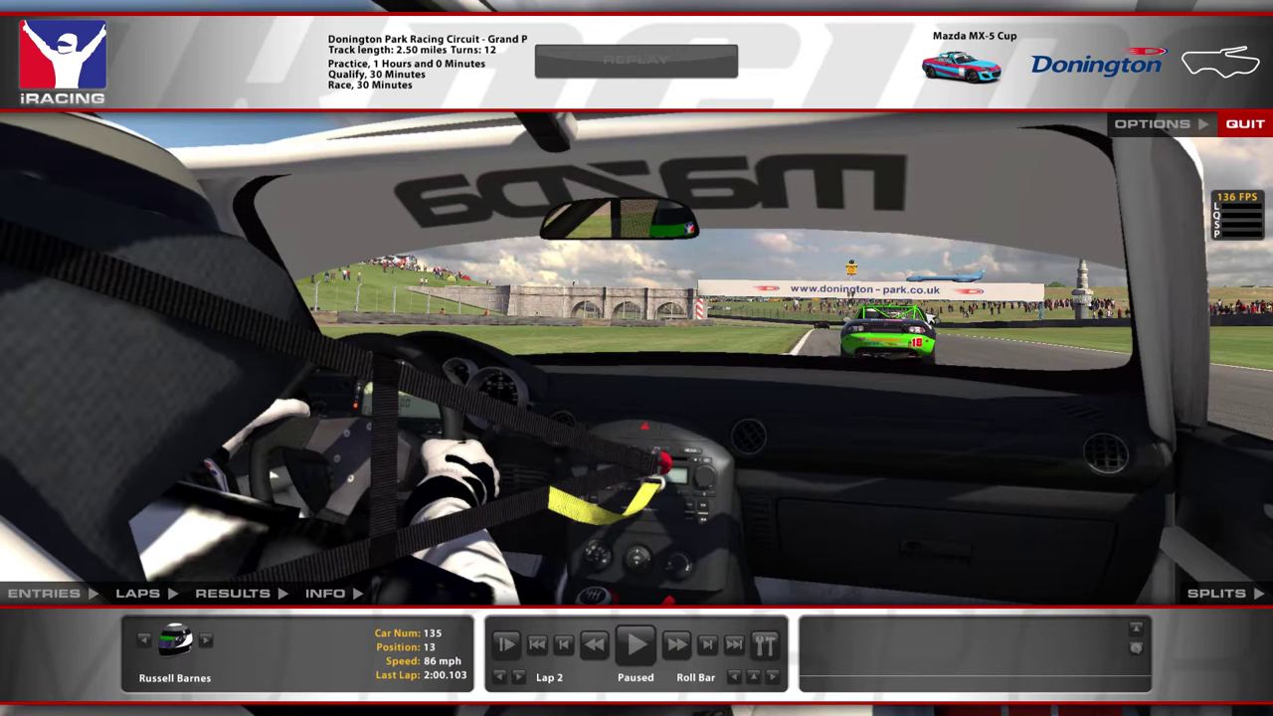
click(642, 645)
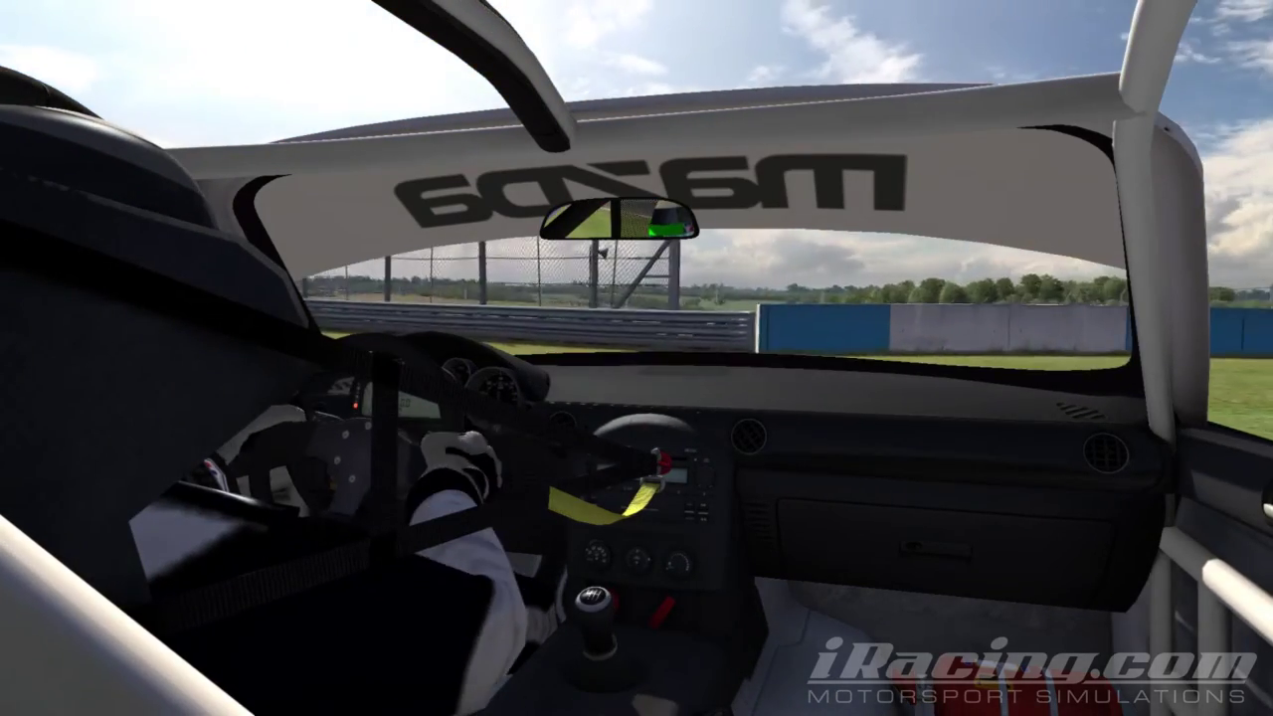
Step: Pause the iRacing replay on lap 2
mouse_move(639, 640)
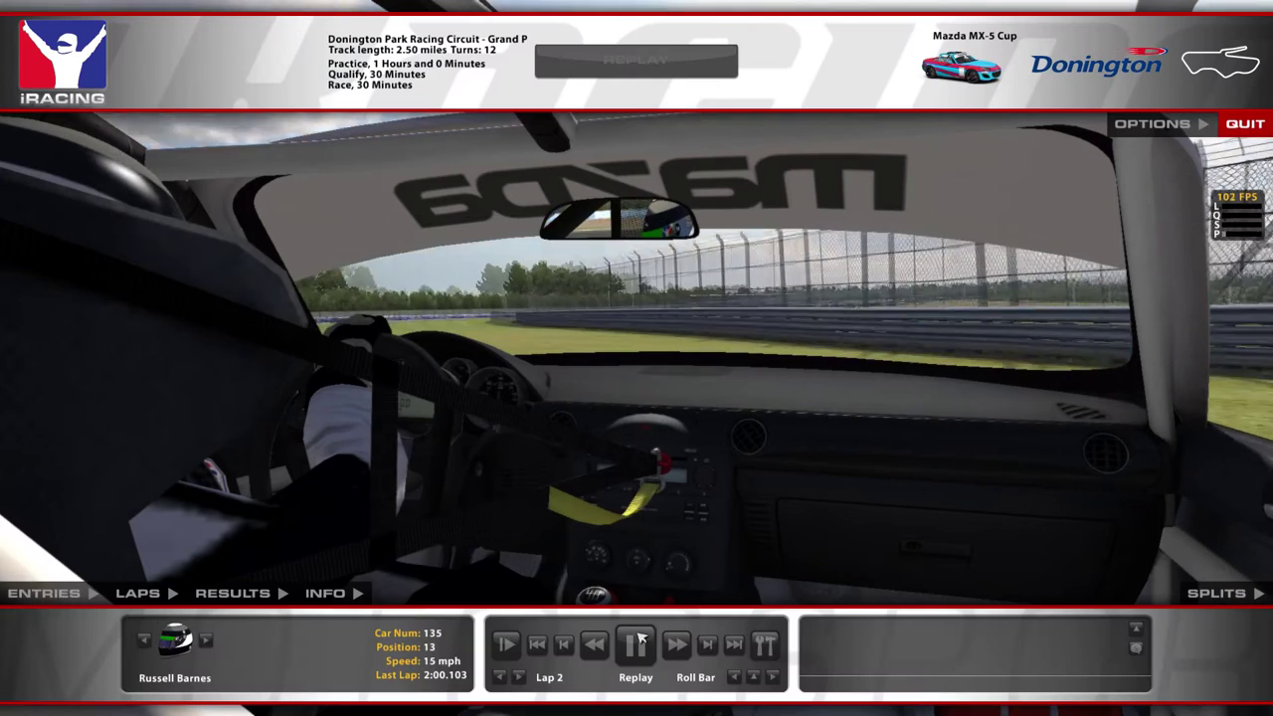
click(639, 642)
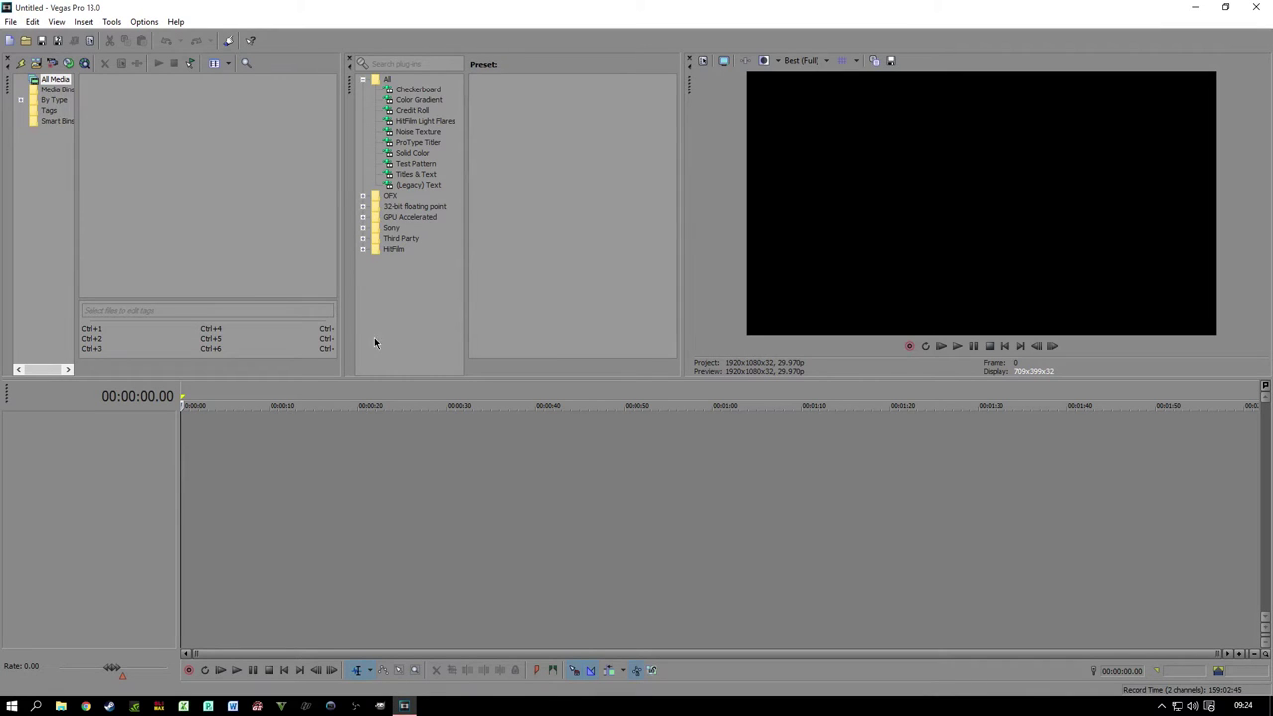
Step: Import two iRacing replay recordings into the project media
click(10, 21)
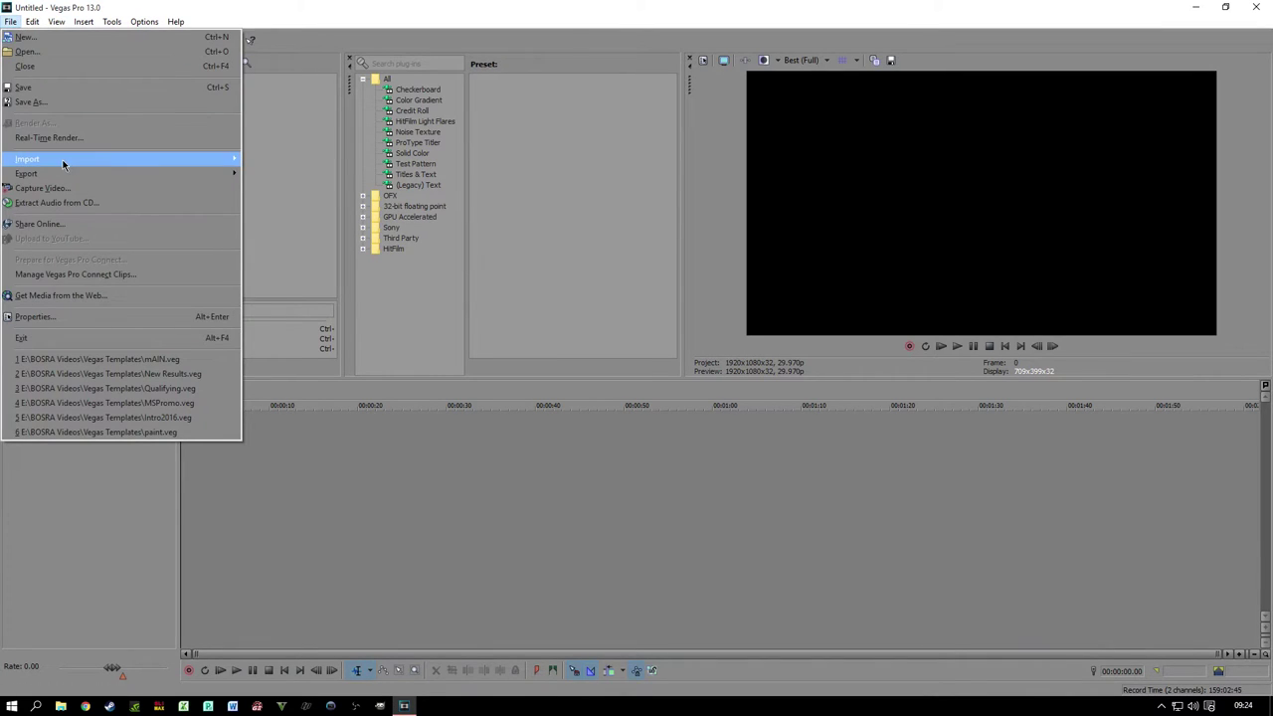
click(270, 161)
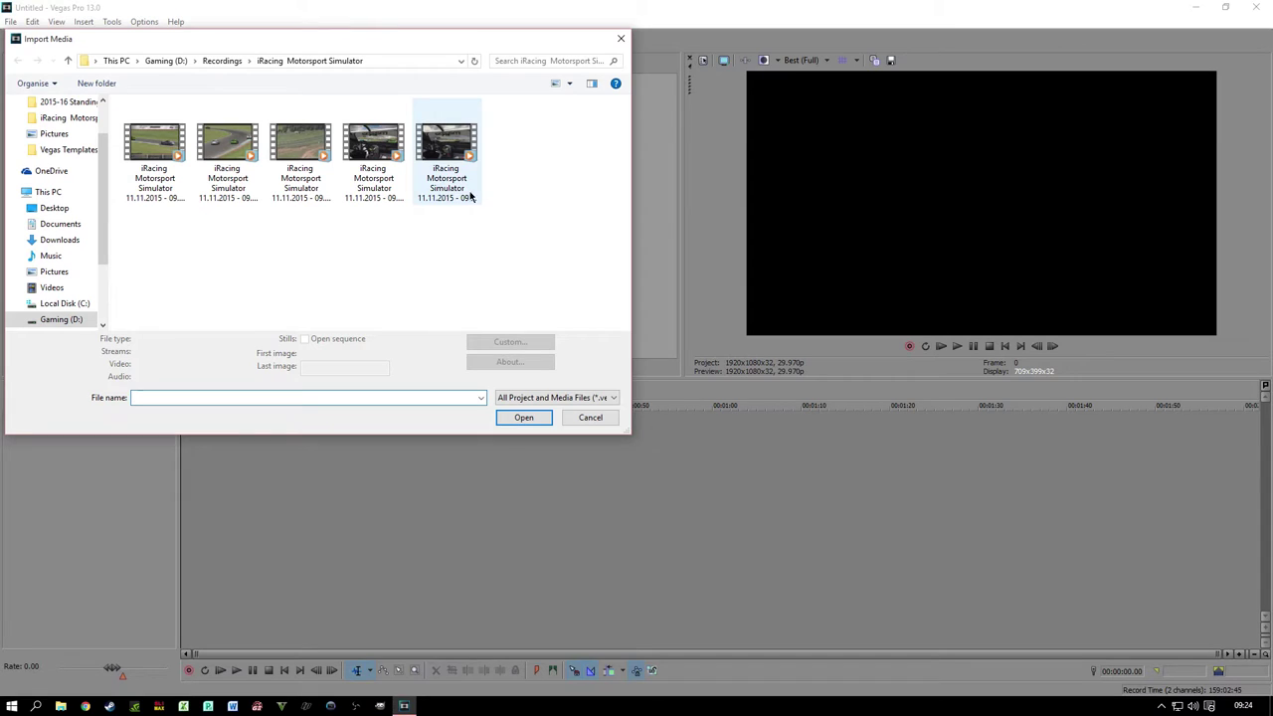
click(379, 153)
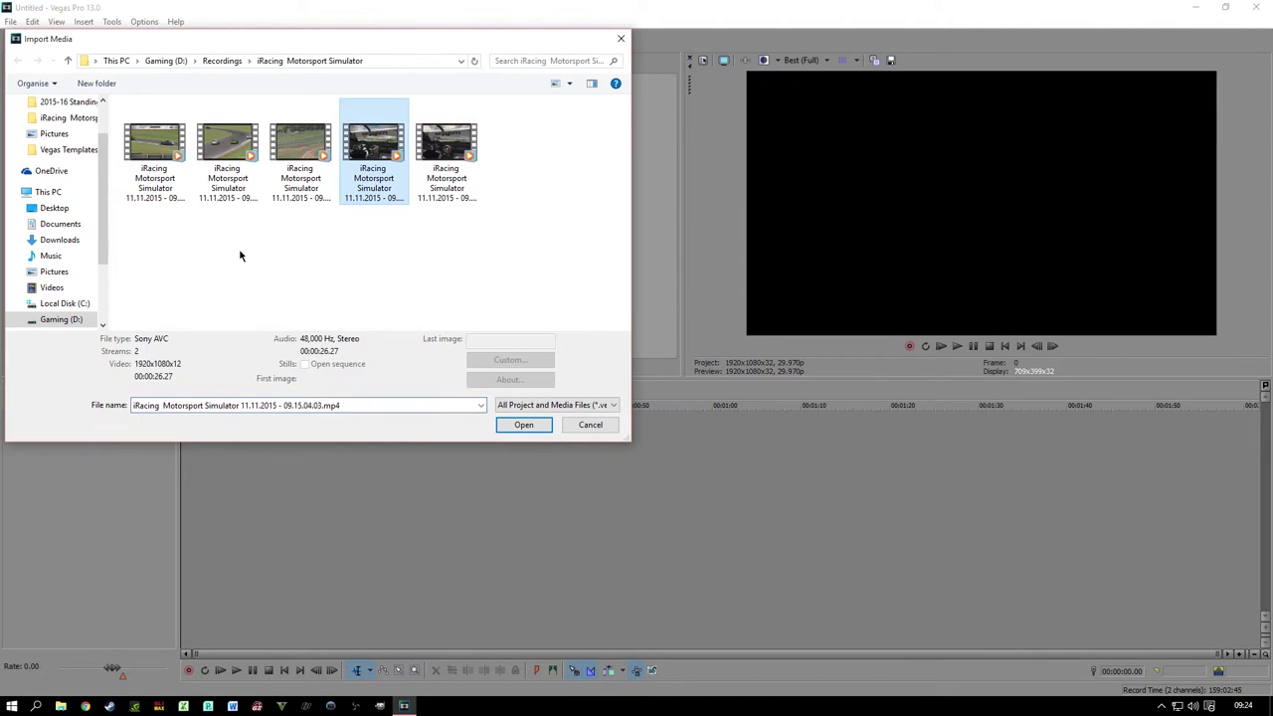
ctrl+click(223, 156)
click(516, 425)
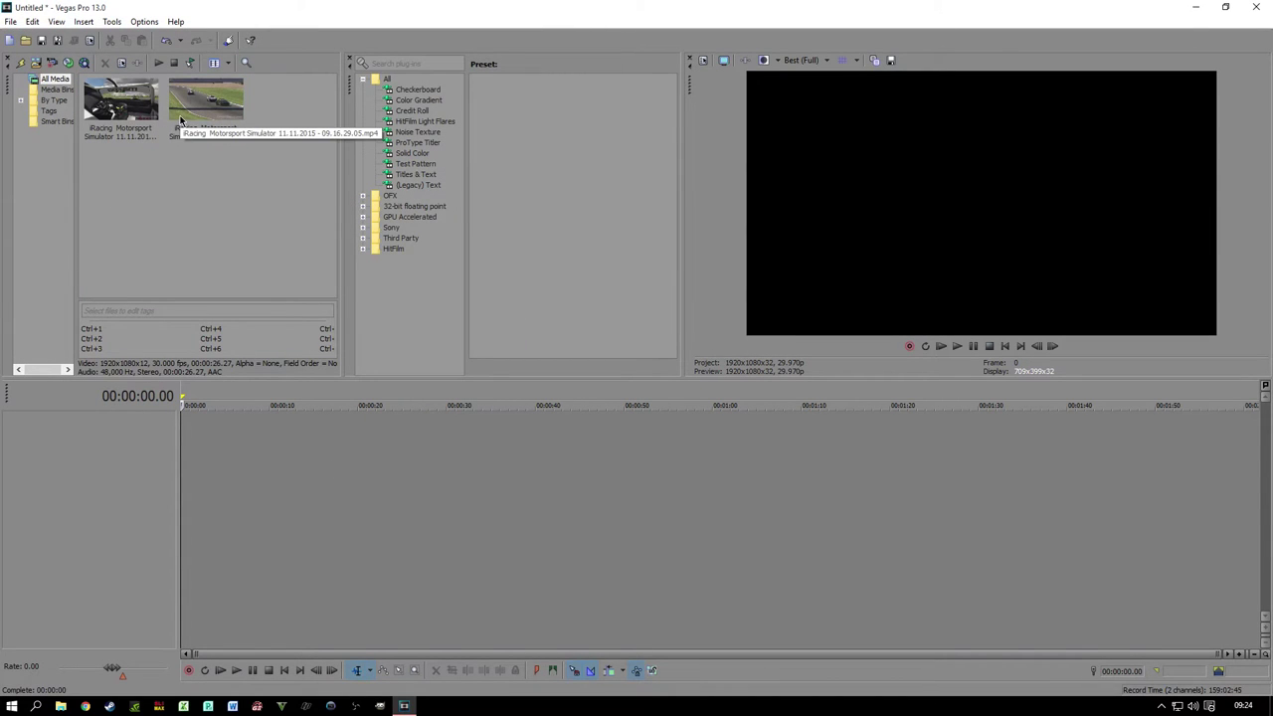
Step: Import Main Logo.png and MSA_AO_Pos.jpg from the BOSRA Main Logo L folder
click(10, 21)
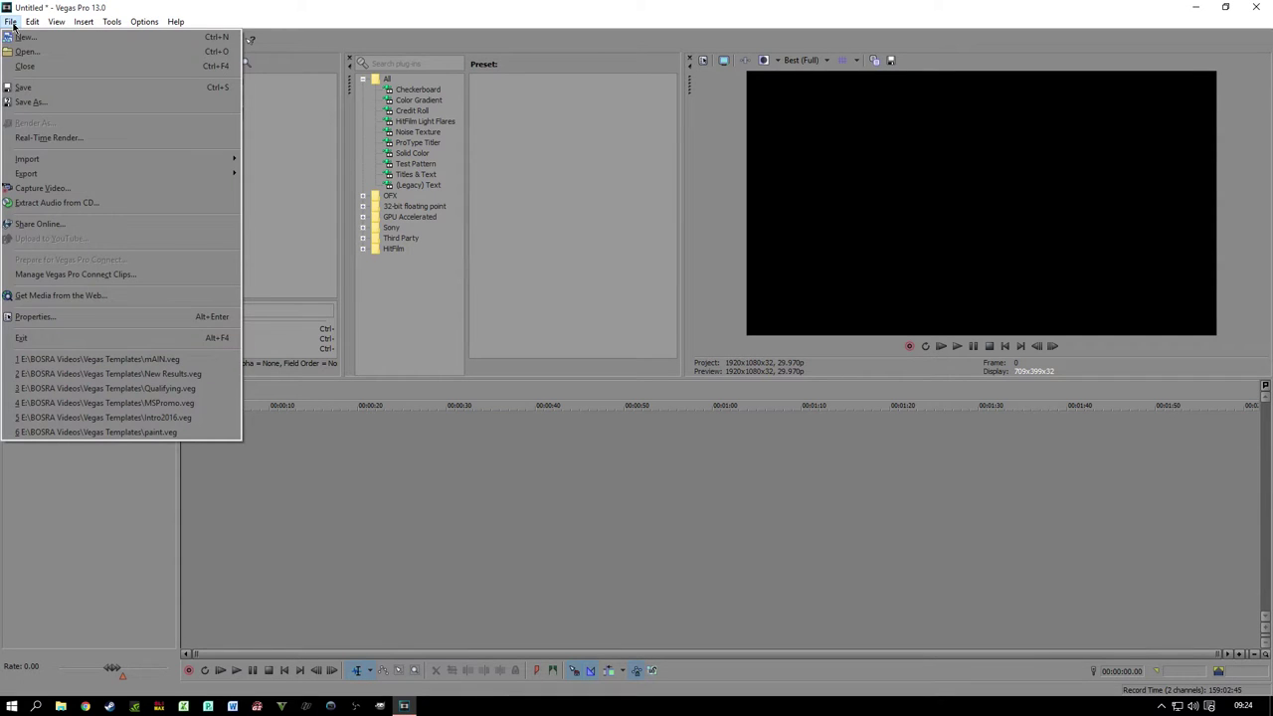
mouse_move(95, 158)
click(278, 157)
scroll(39, 289, down, 3)
click(59, 229)
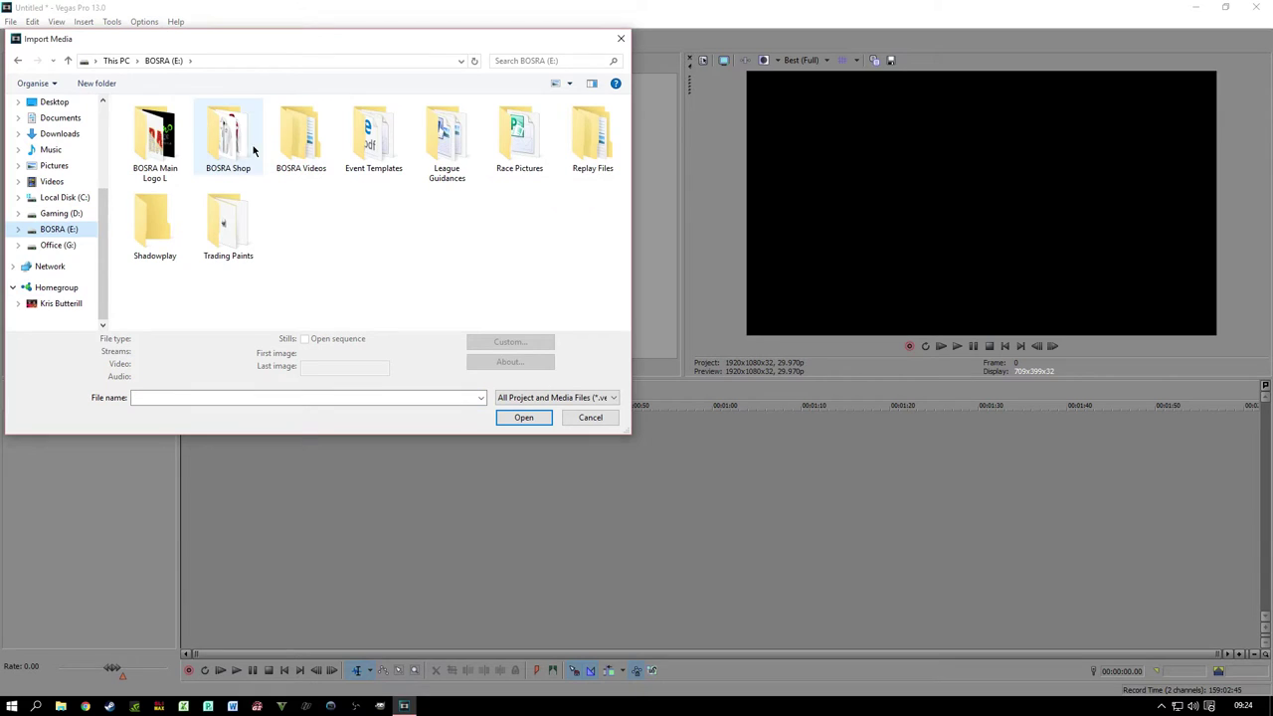
double_click(197, 149)
key(BackSpace)
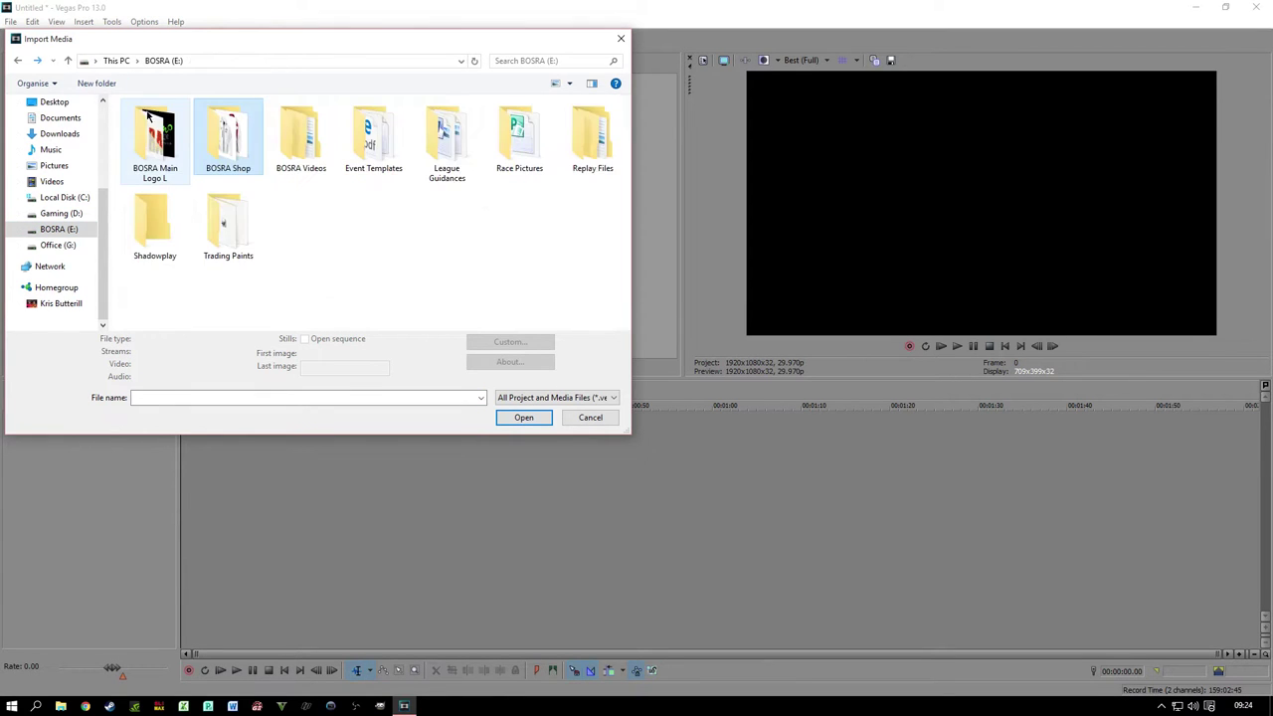
double_click(153, 119)
drag(622, 165, 626, 269)
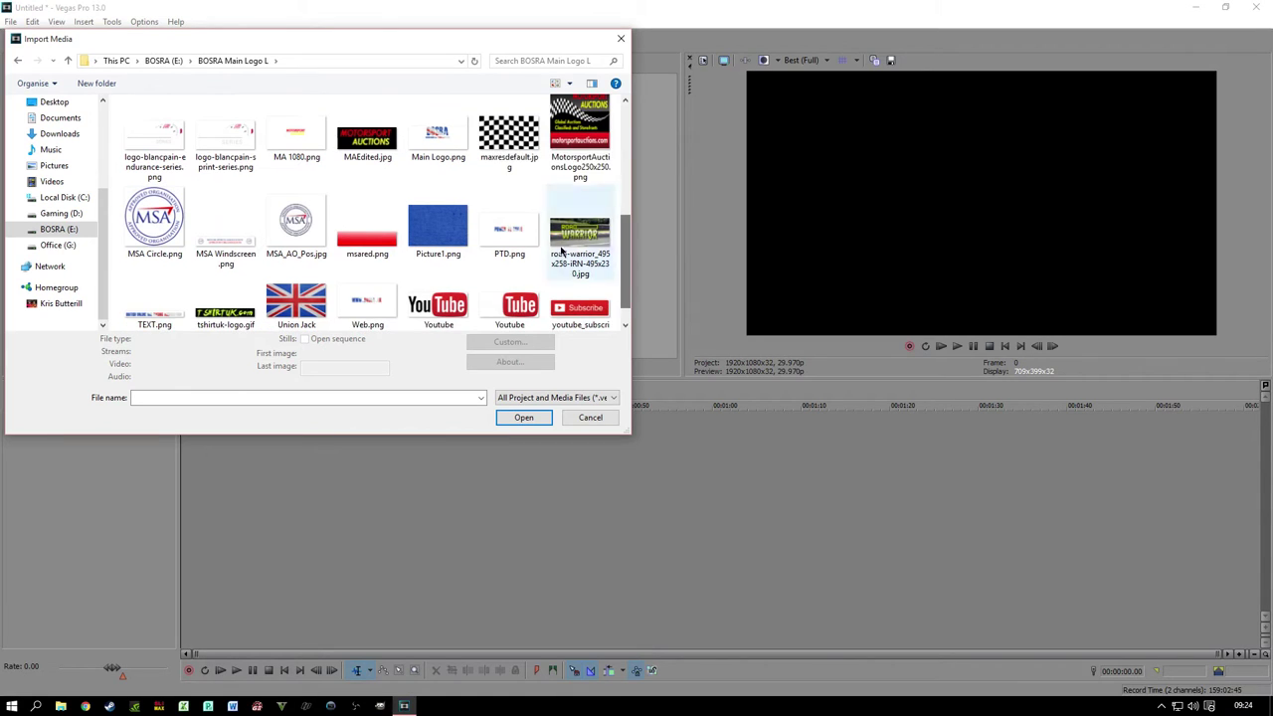
click(296, 223)
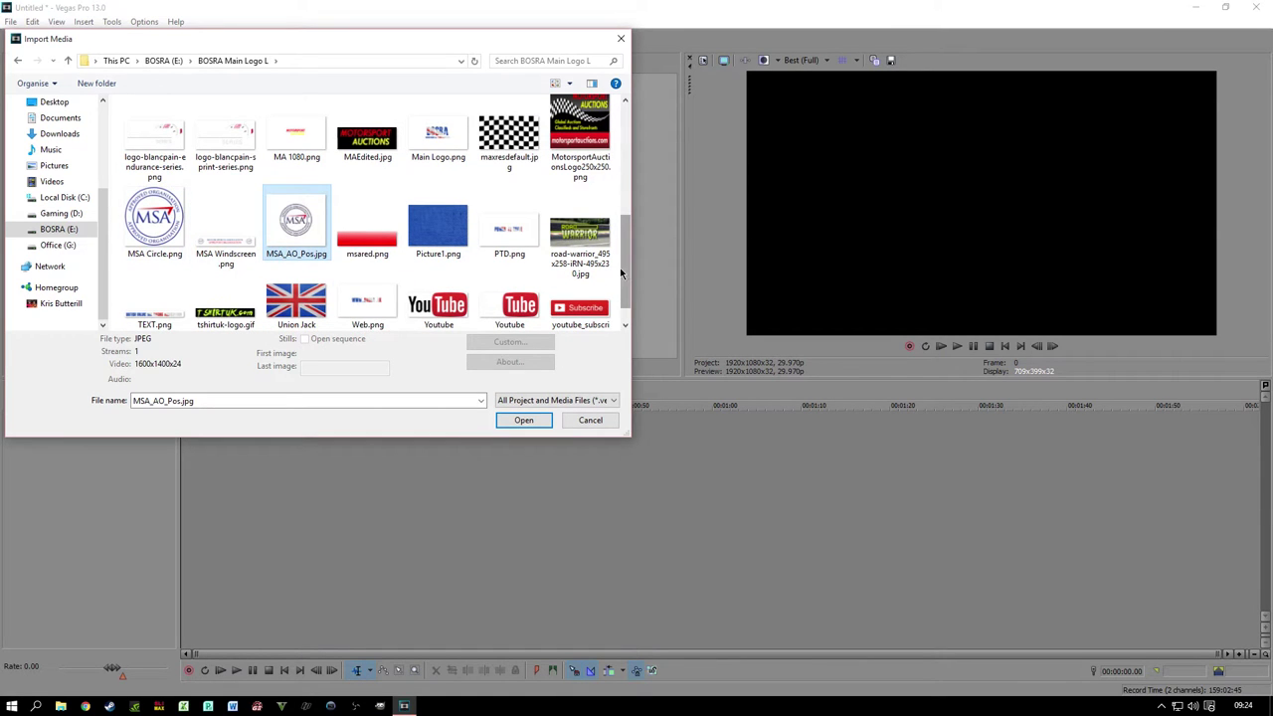
ctrl+click(438, 134)
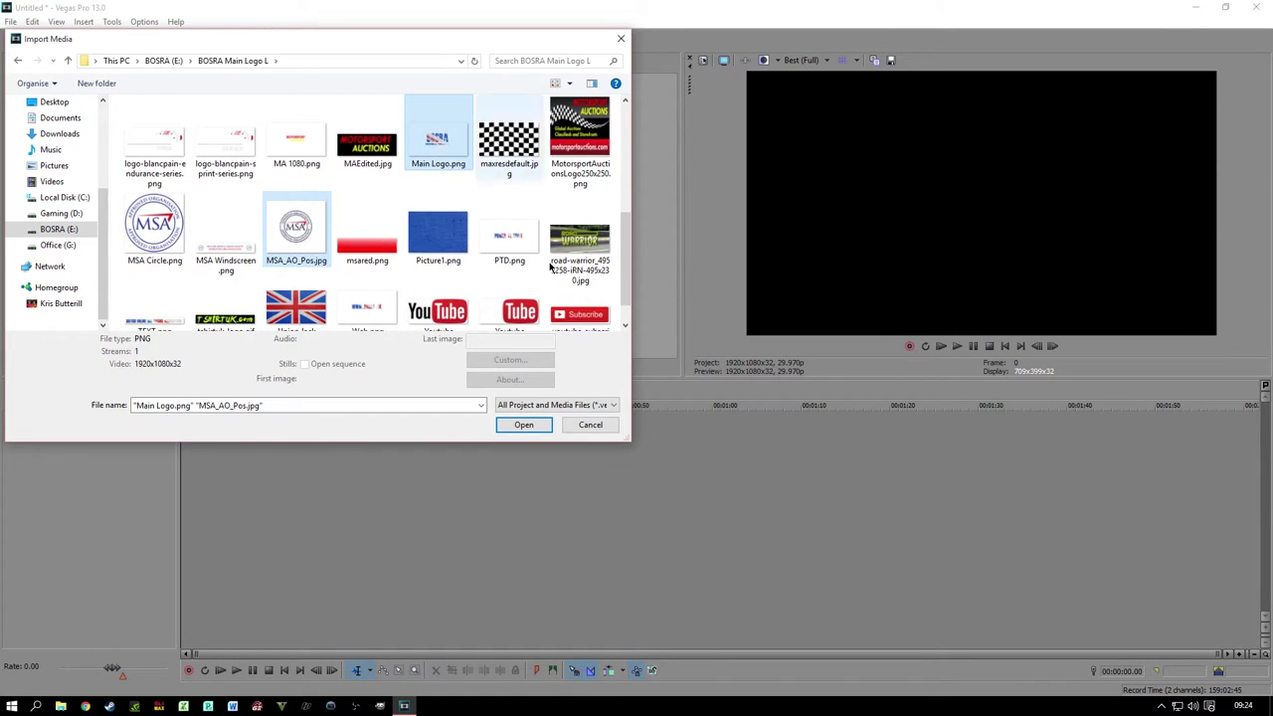
click(523, 419)
click(209, 246)
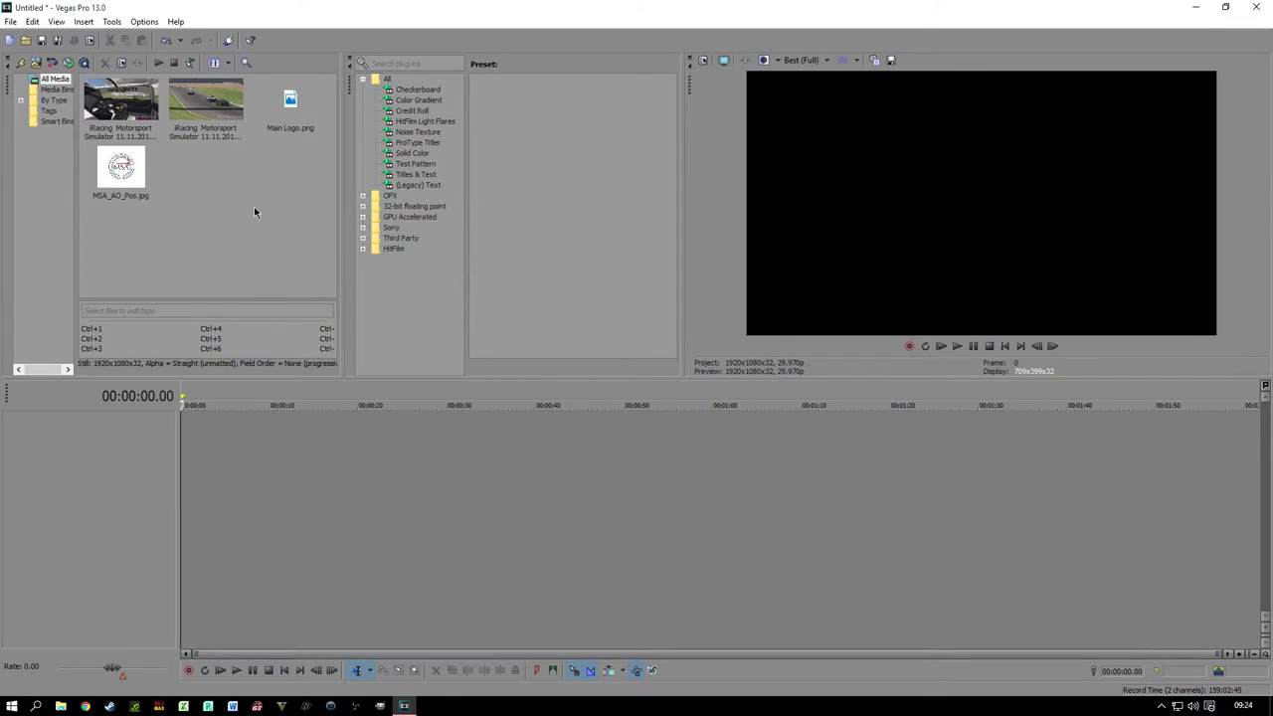
Step: Import New Kids (Official Video) - Klaypex (2015).mp4 from BOSRA Videos\Files
click(8, 22)
mouse_move(173, 151)
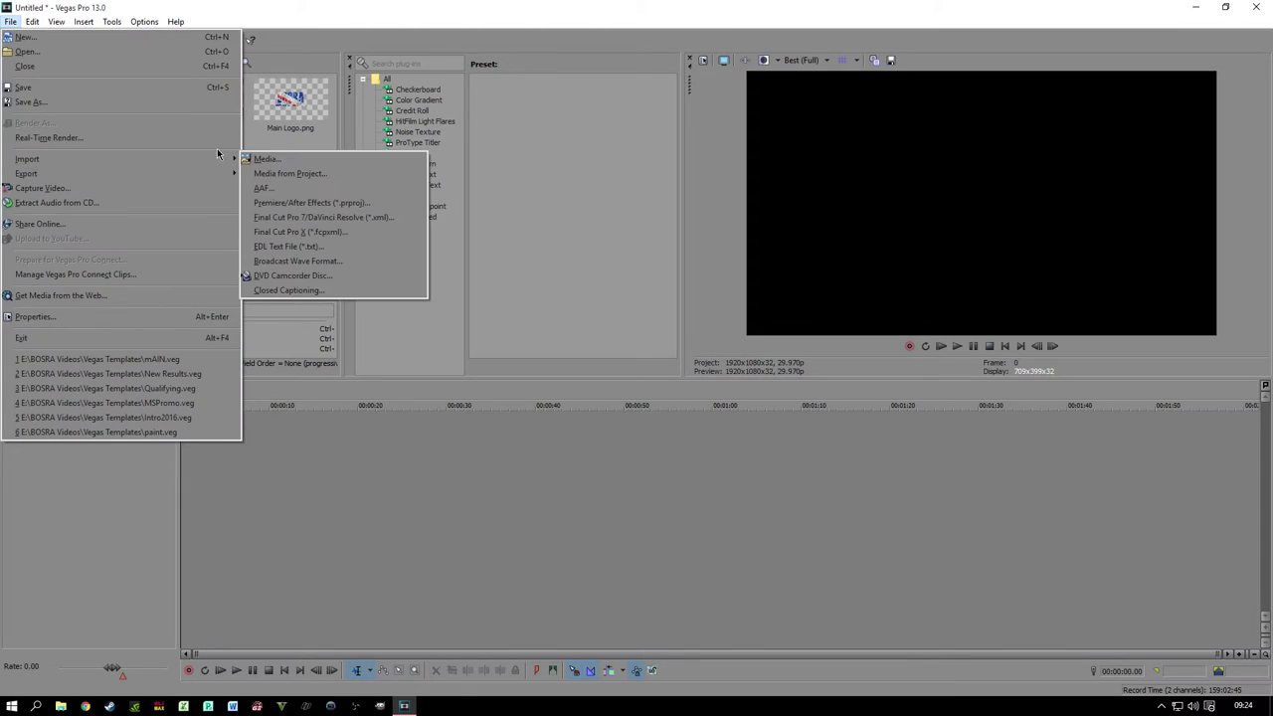
click(283, 159)
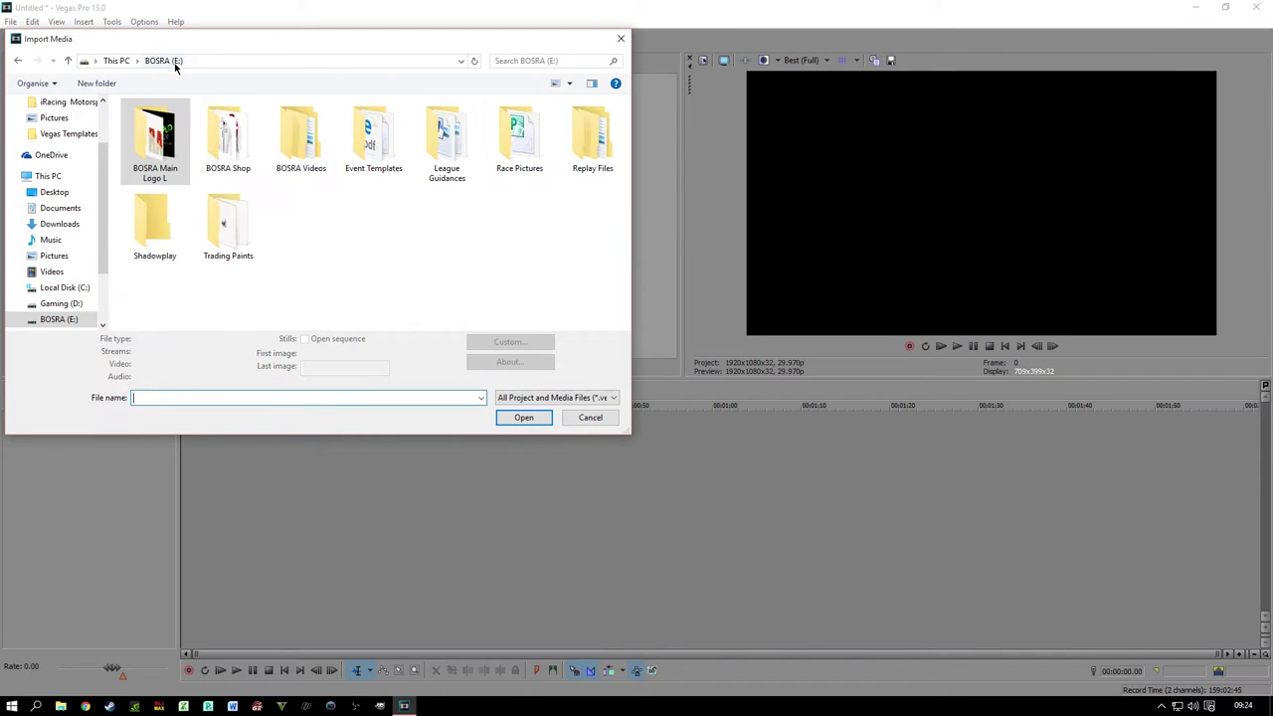
double_click(301, 140)
double_click(149, 121)
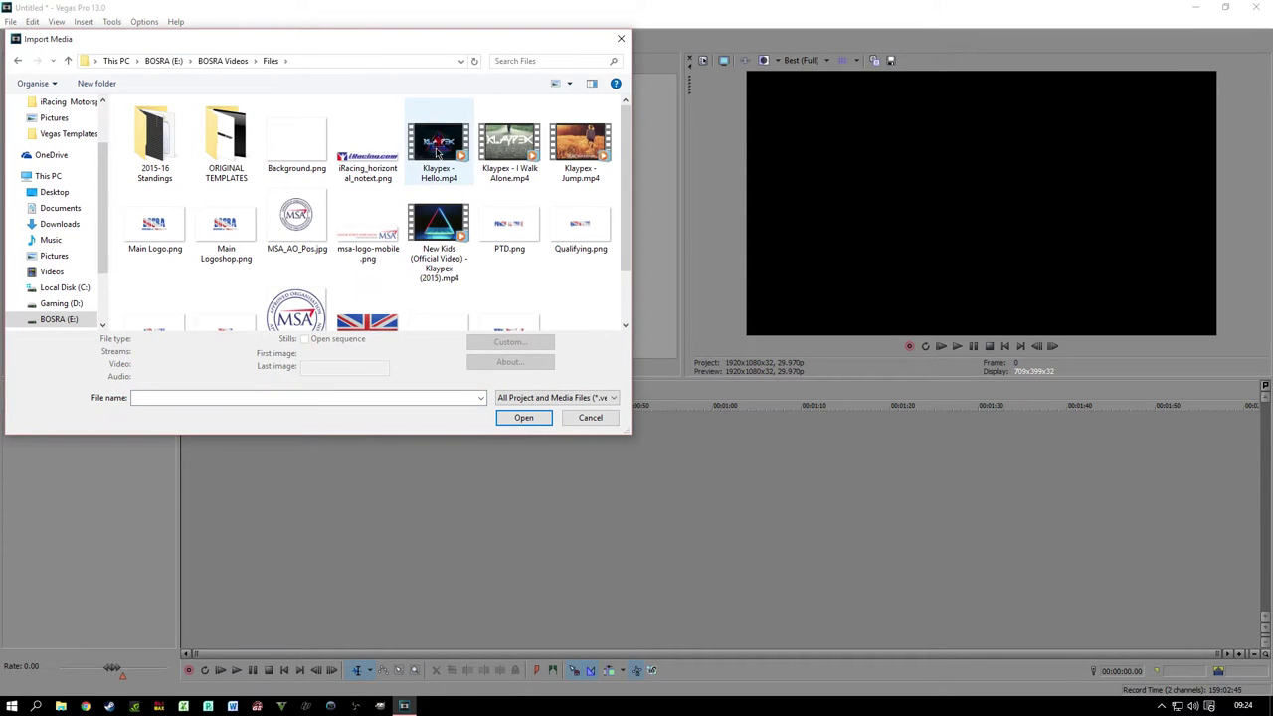
click(437, 152)
click(452, 226)
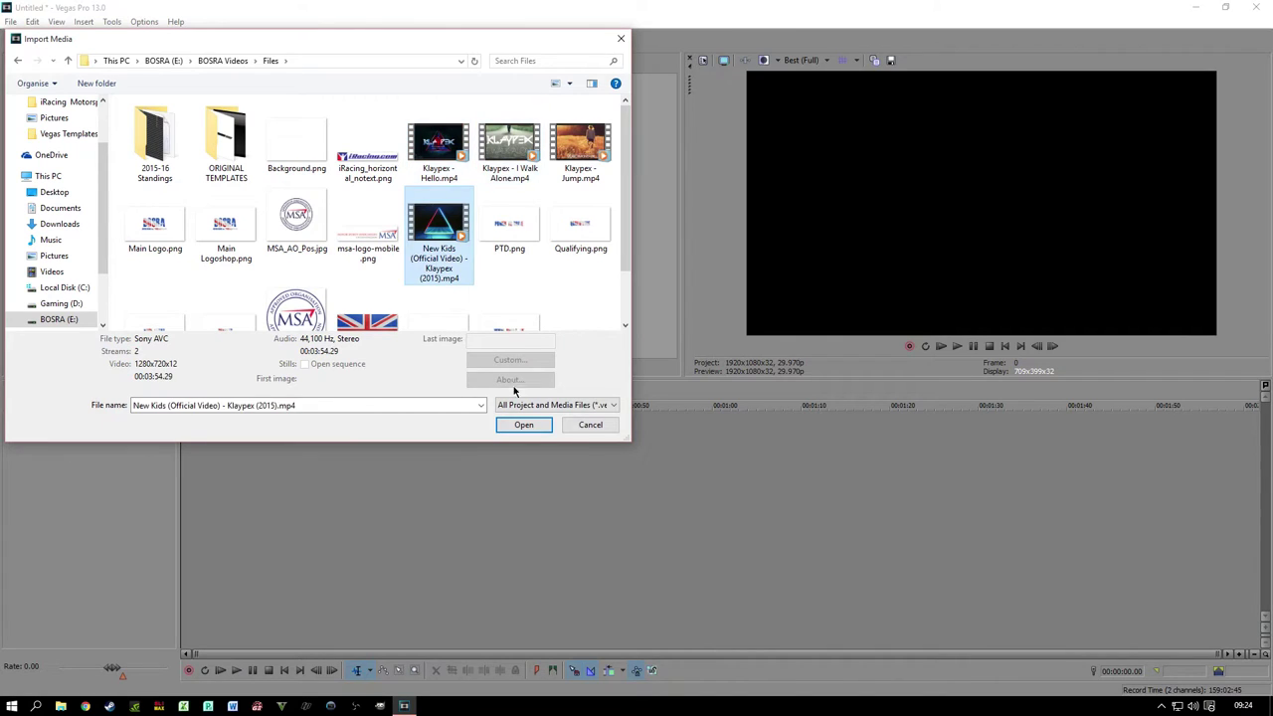
click(524, 425)
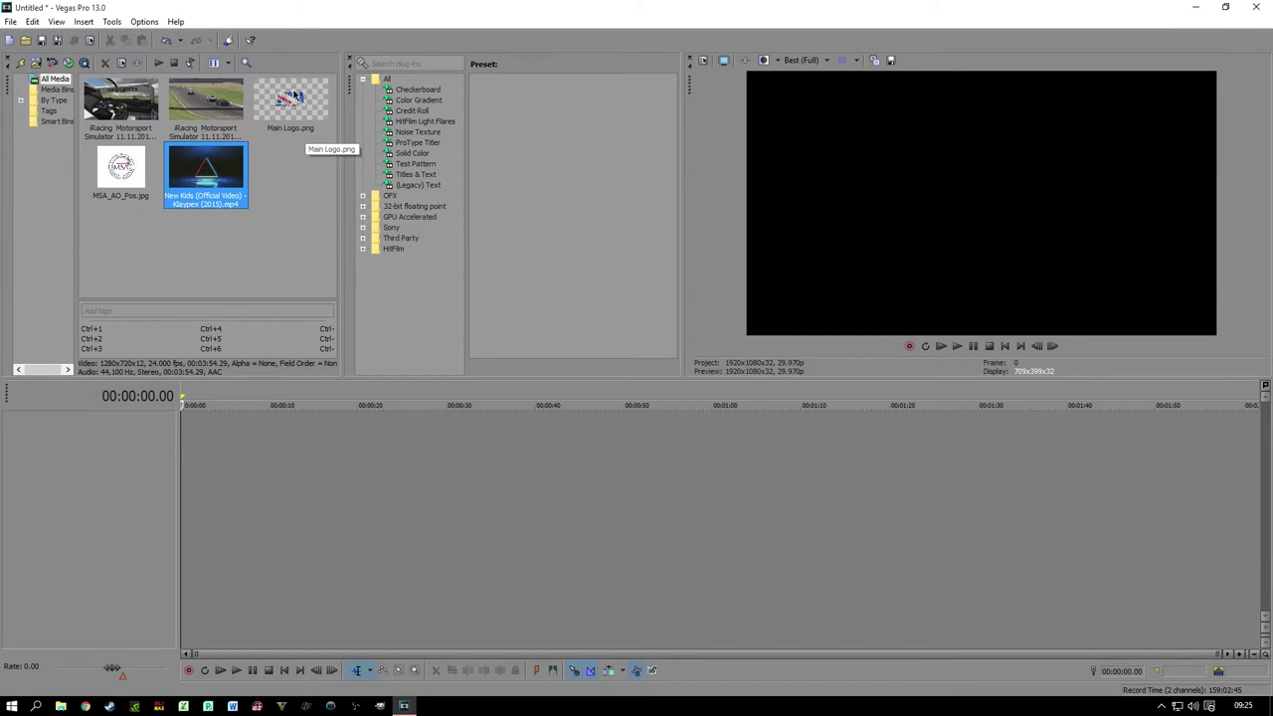
Step: Place Main Logo.png on a new track at the timeline start and preview it
drag(295, 95, 321, 425)
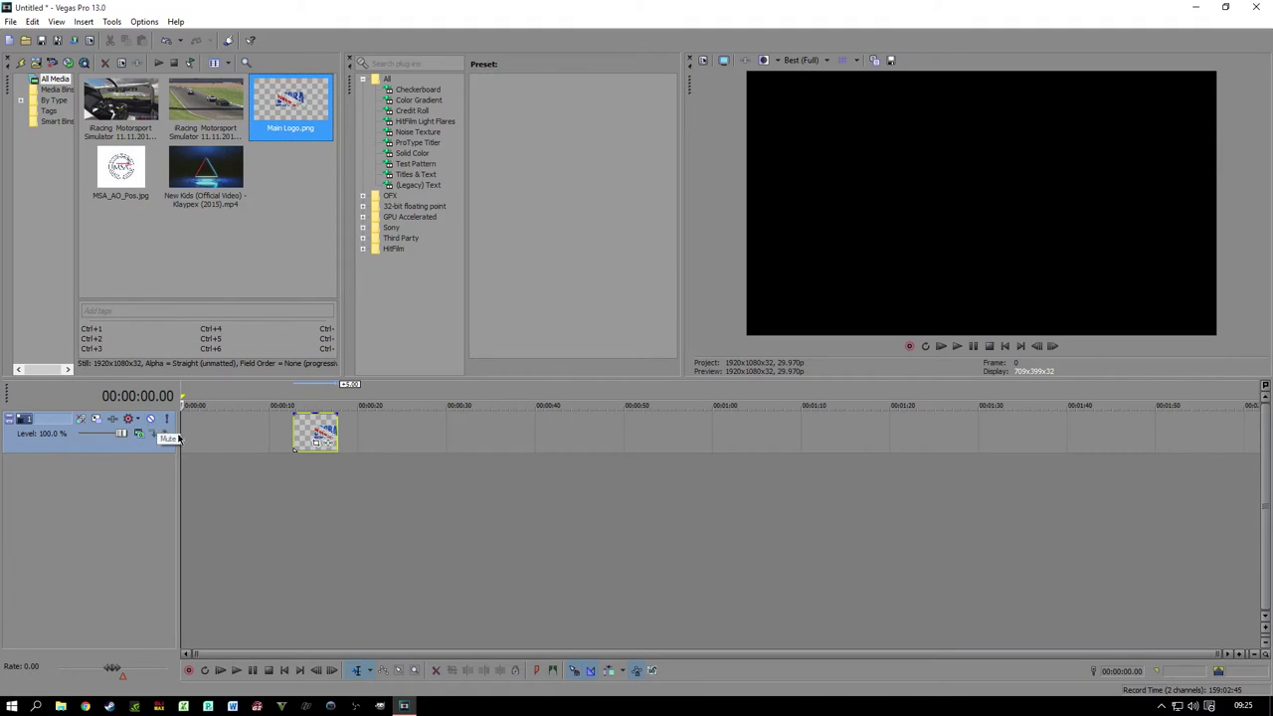
drag(299, 438, 192, 440)
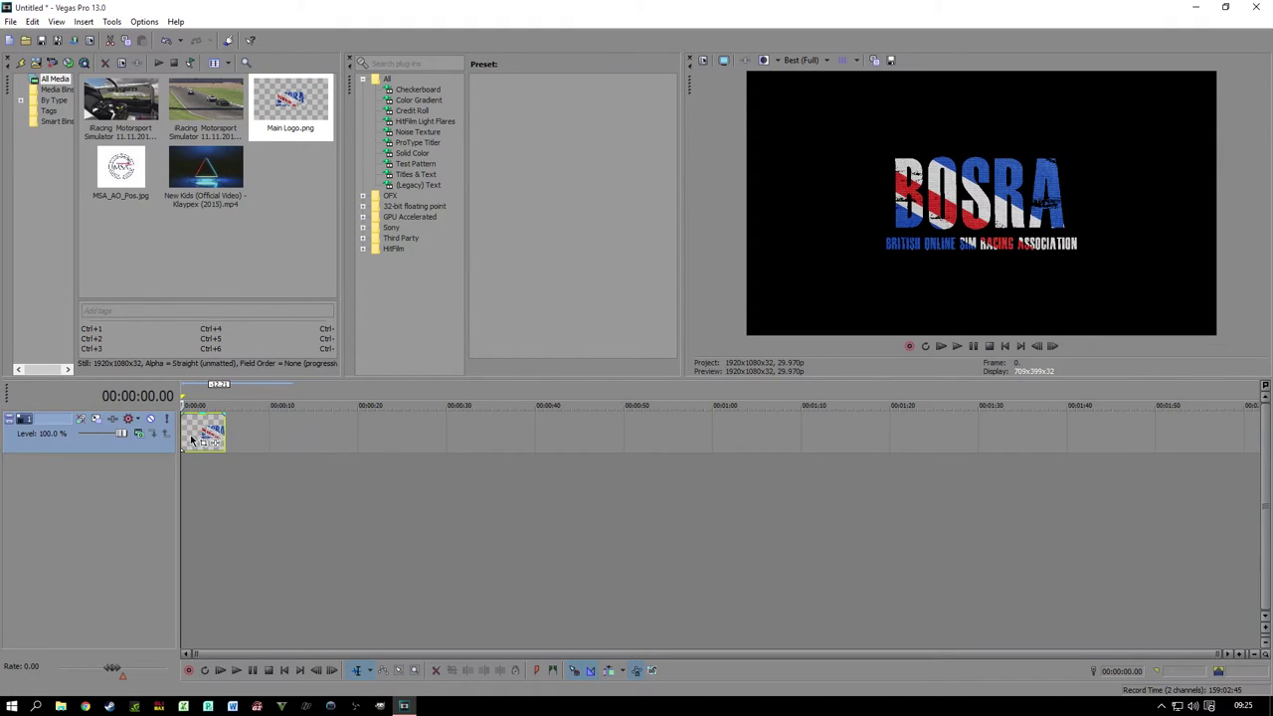
click(309, 451)
click(431, 456)
click(557, 441)
click(301, 483)
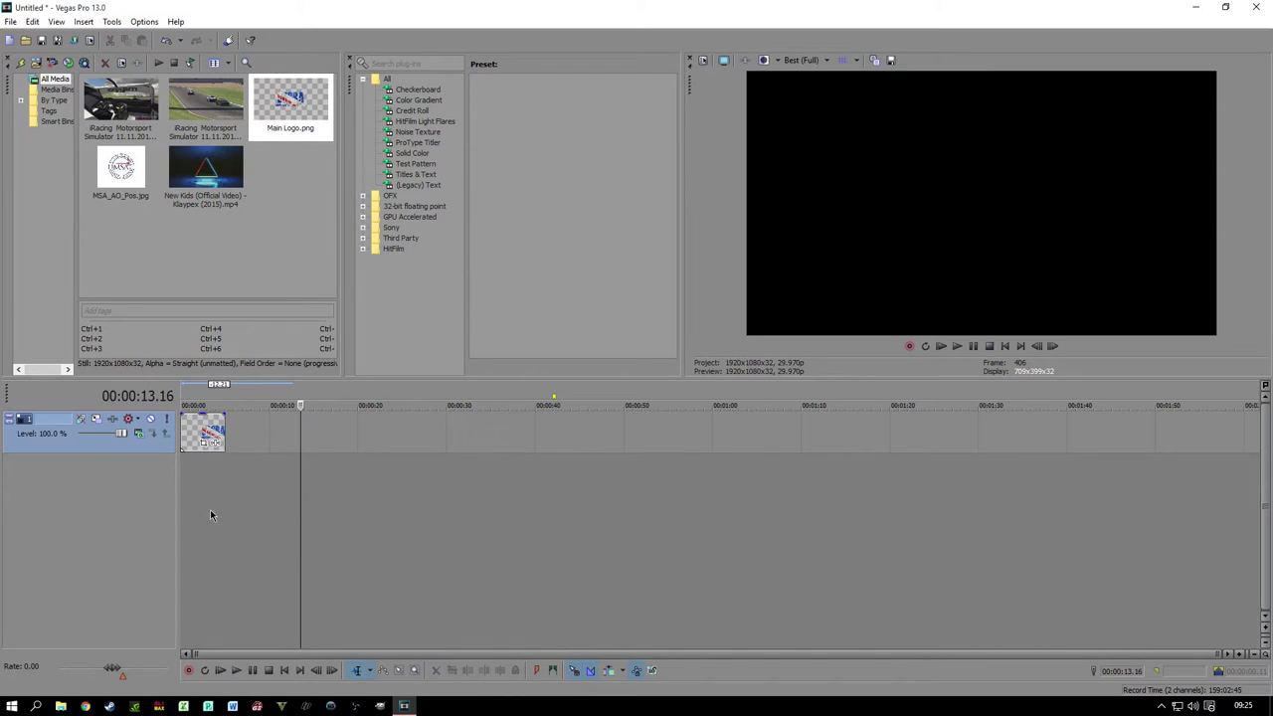
click(198, 525)
drag(263, 487, 378, 498)
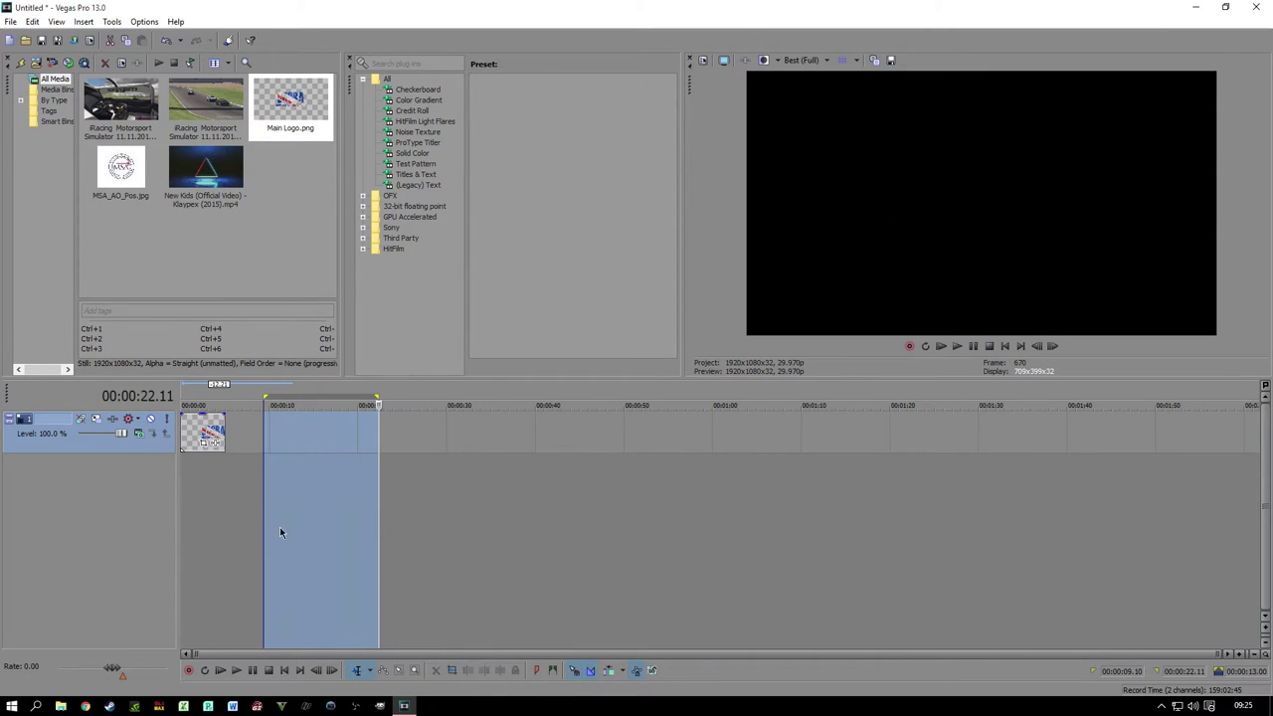
click(206, 478)
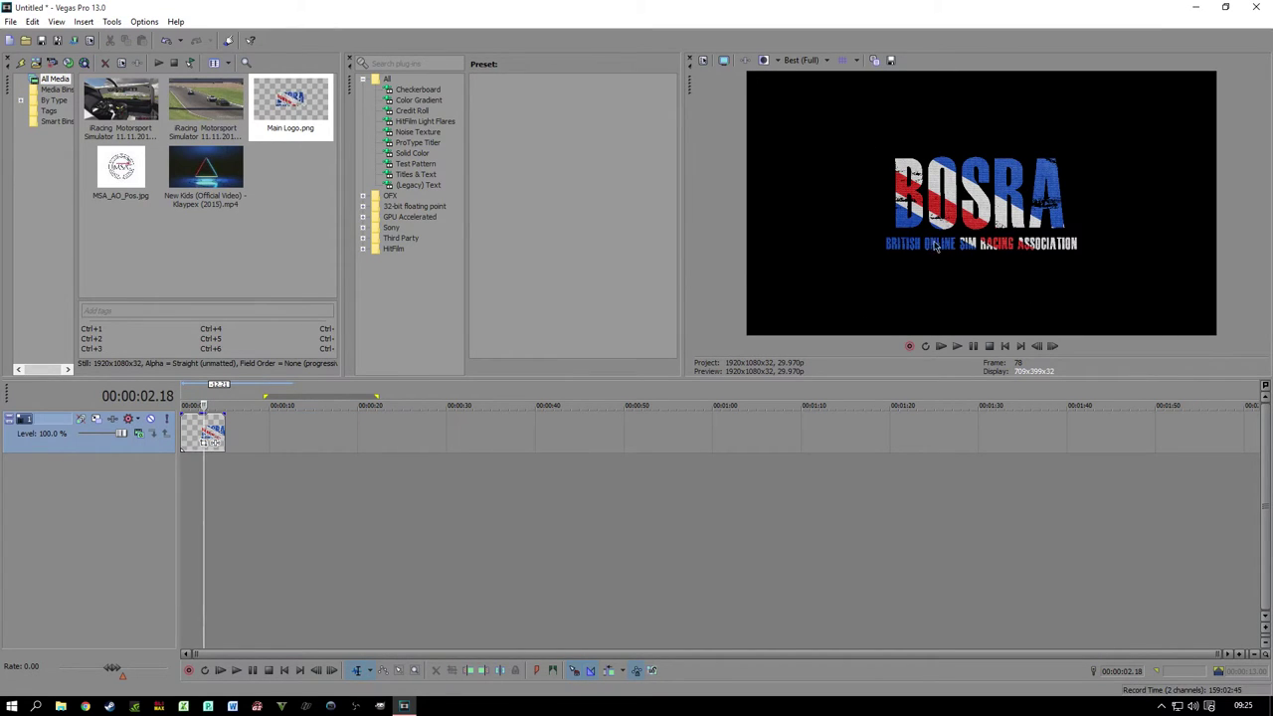
Step: Add MSA_AO_Pos.jpg after the BOSRA logo on track 1 and create a second video track
scroll(231, 436, up, 2)
scroll(230, 436, up, 4)
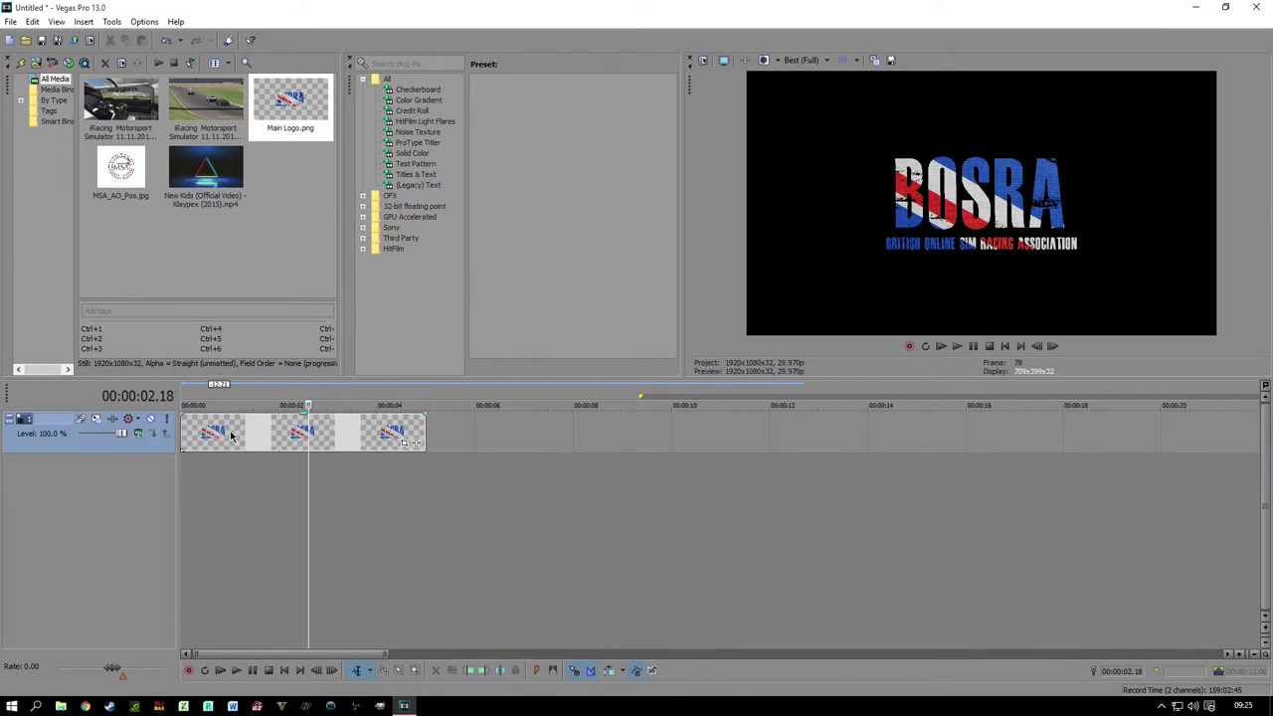
scroll(435, 510, up, 1)
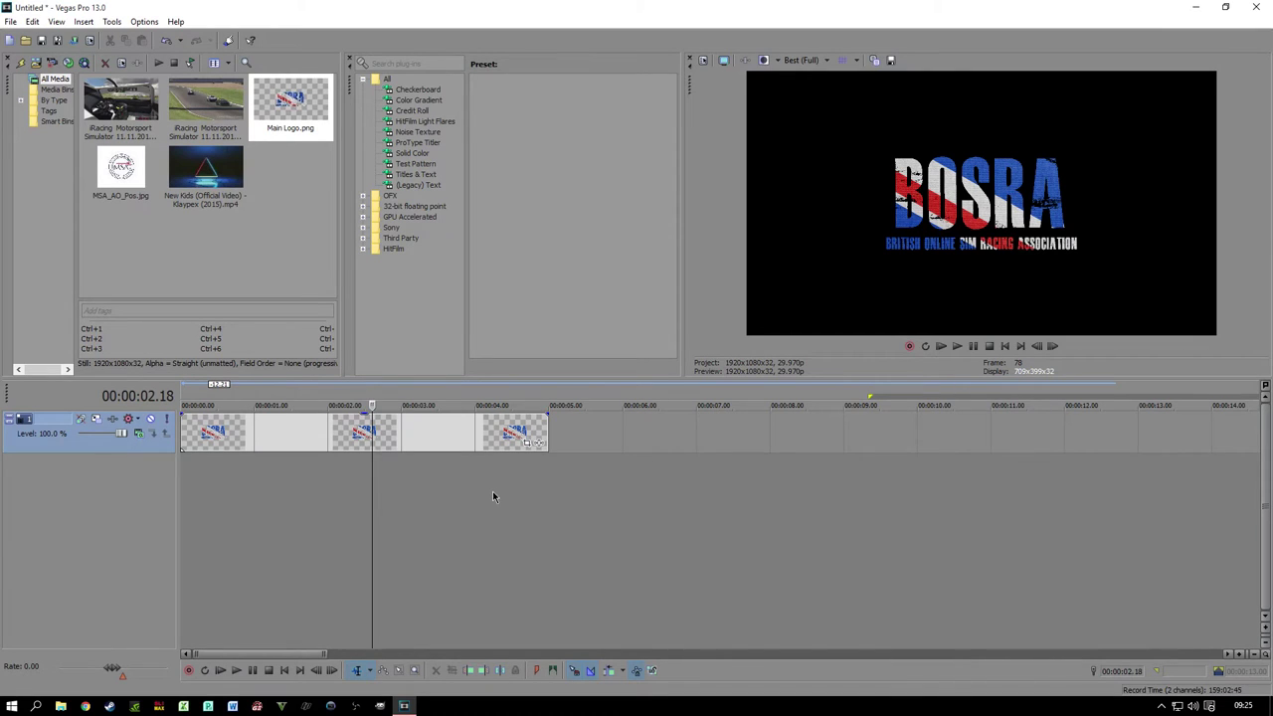
scroll(493, 493, down, 1)
scroll(493, 498, down, 1)
click(134, 189)
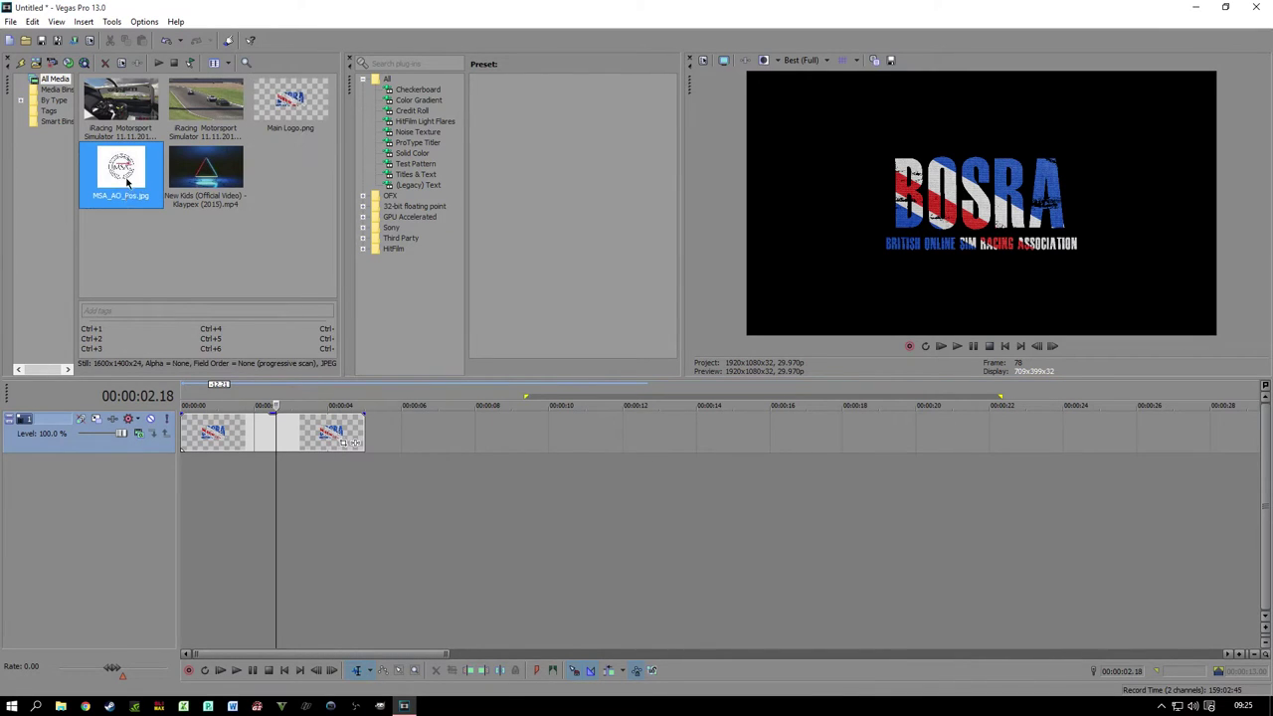
drag(118, 199, 438, 435)
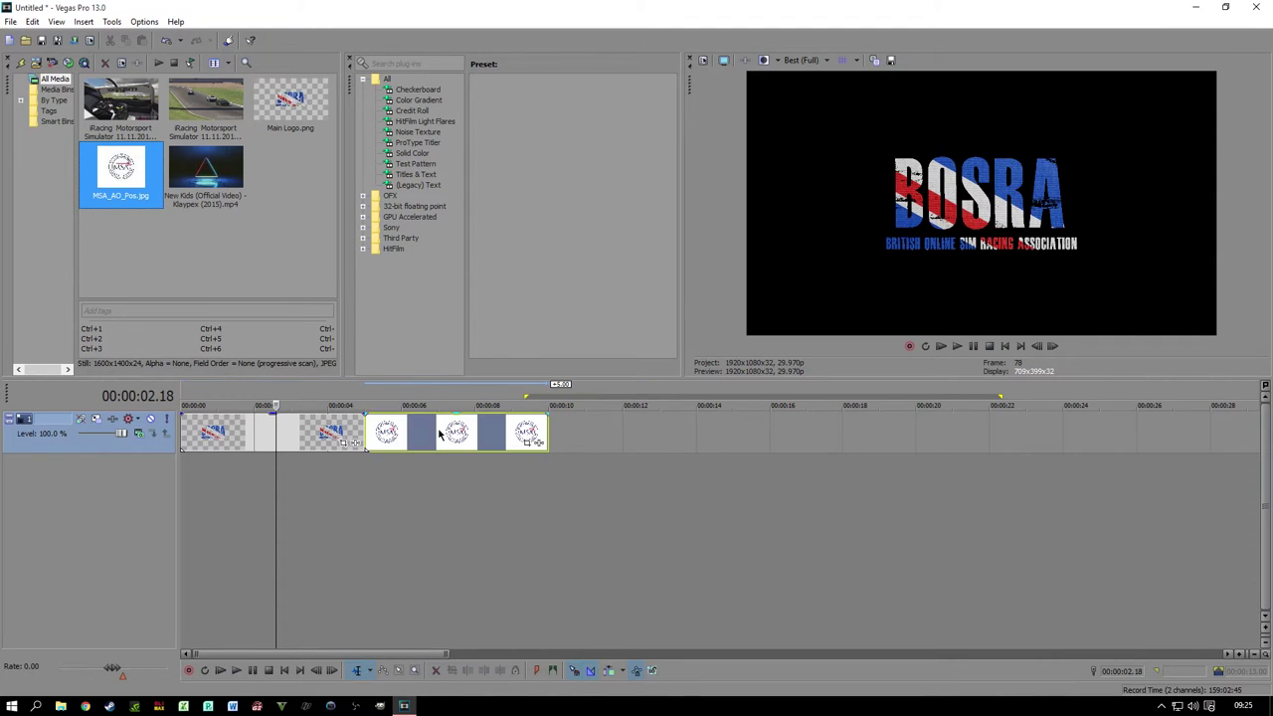
drag(446, 434, 567, 455)
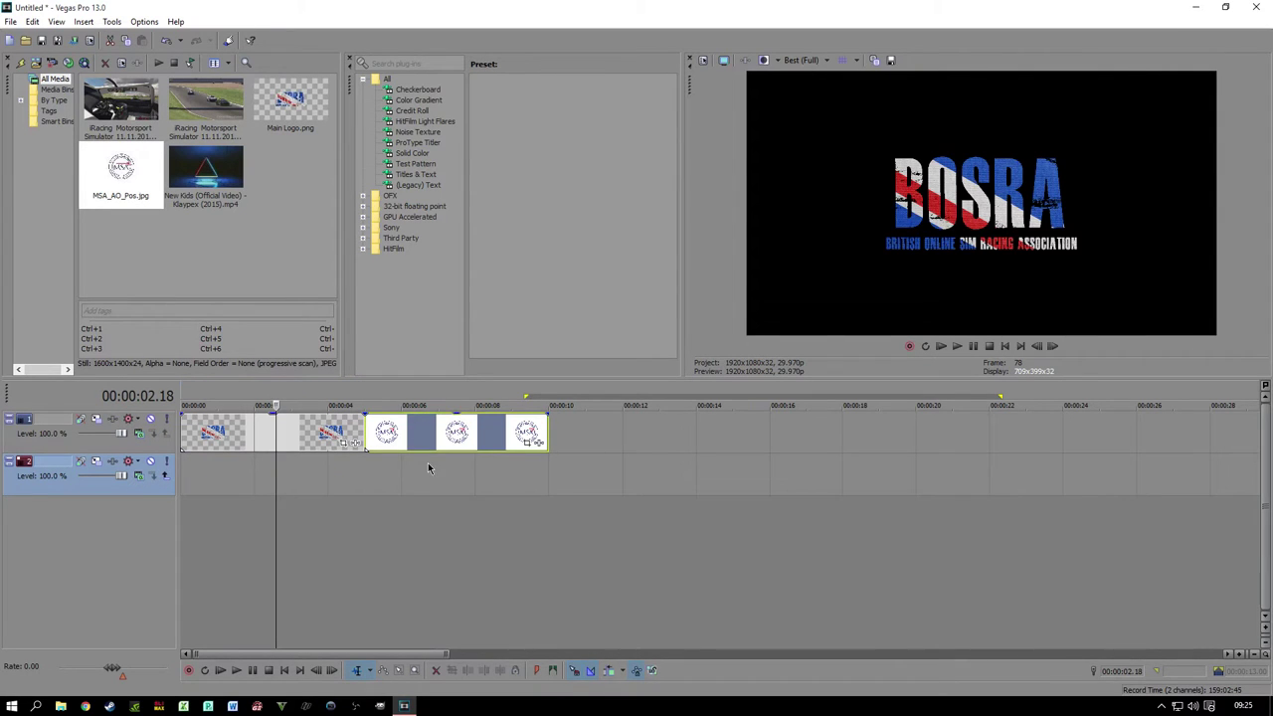
click(427, 465)
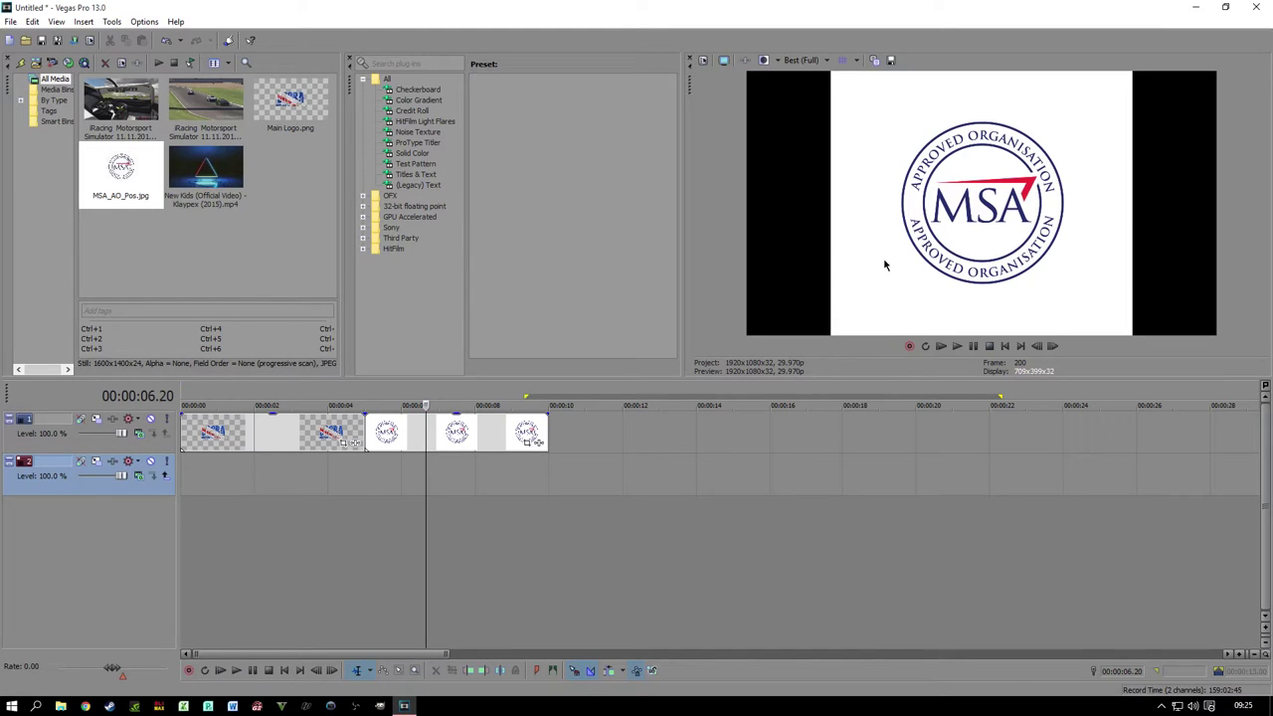
Step: Open Pan/Crop for the MSA clip and enlarge the Video Event FX window
click(527, 442)
drag(1031, 132, 422, 51)
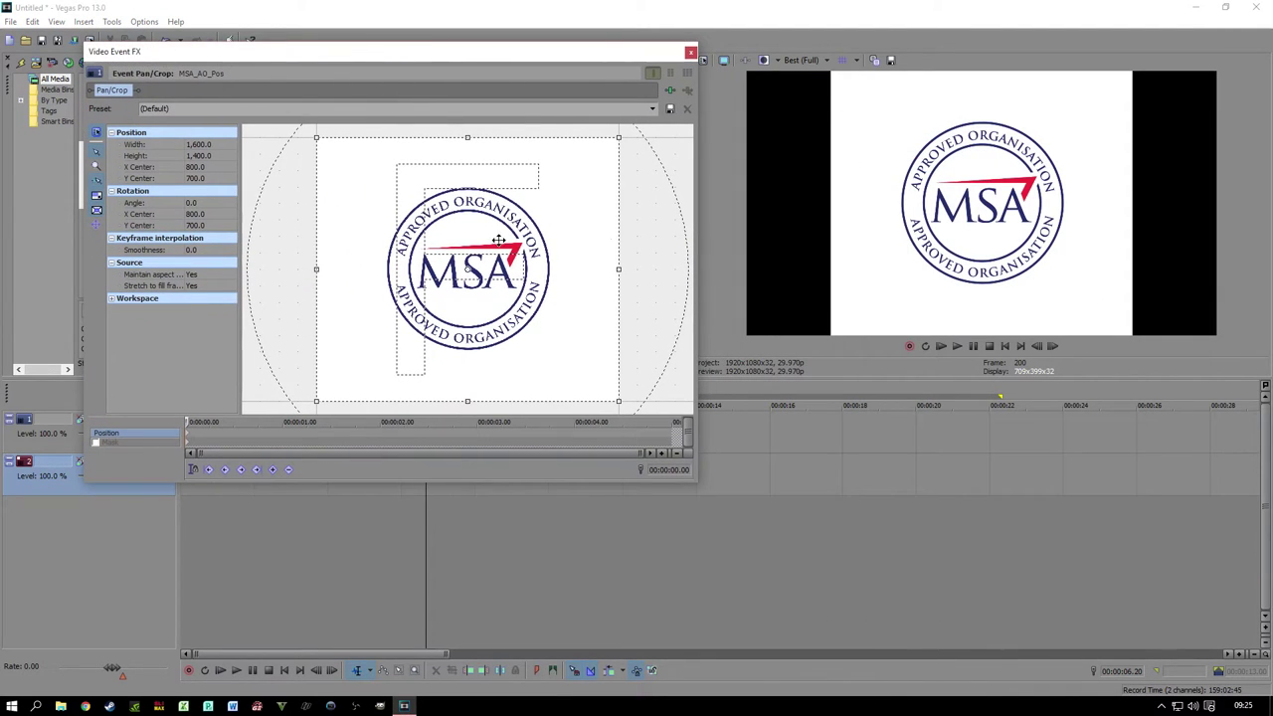
drag(695, 487, 788, 616)
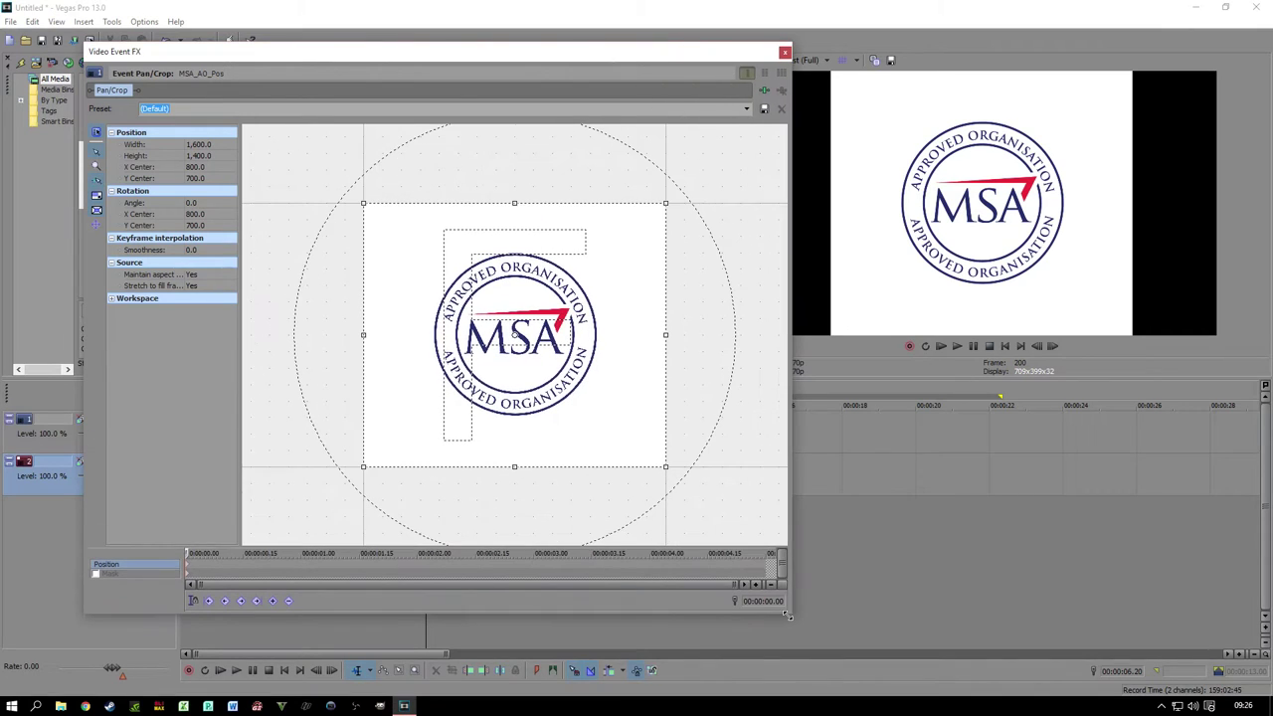
drag(503, 54, 476, 34)
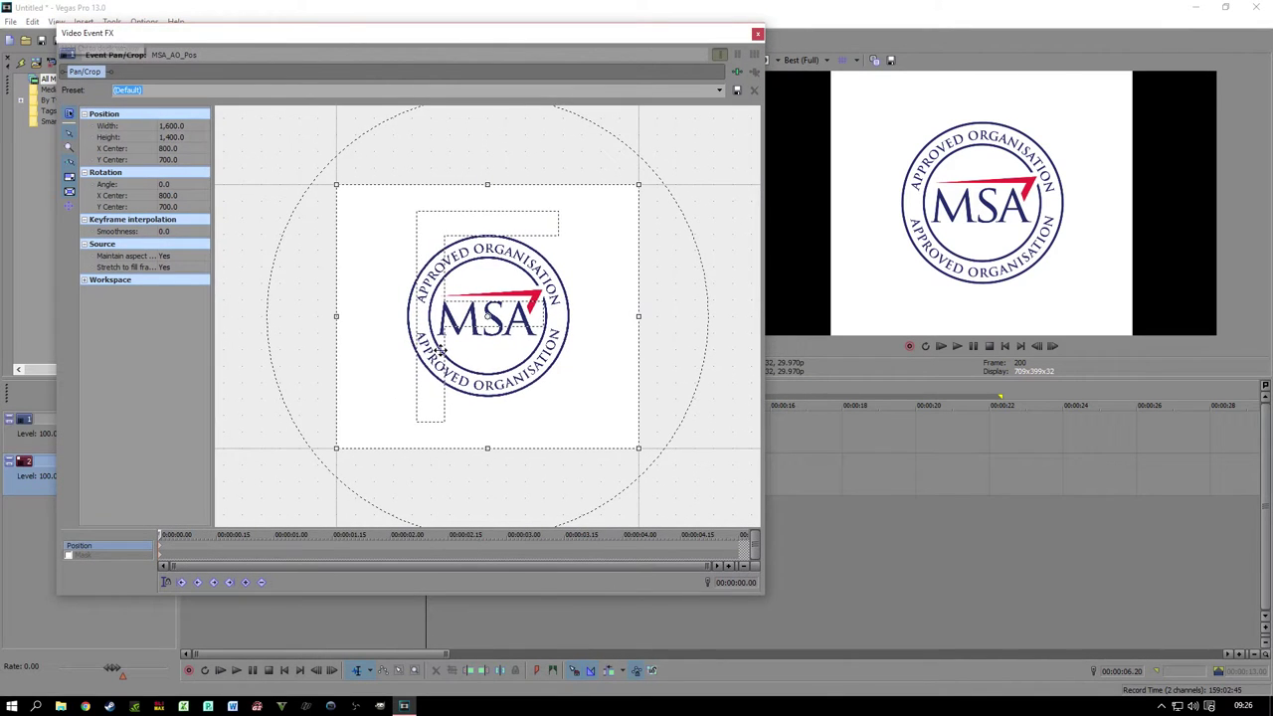
scroll(490, 328, down, 5)
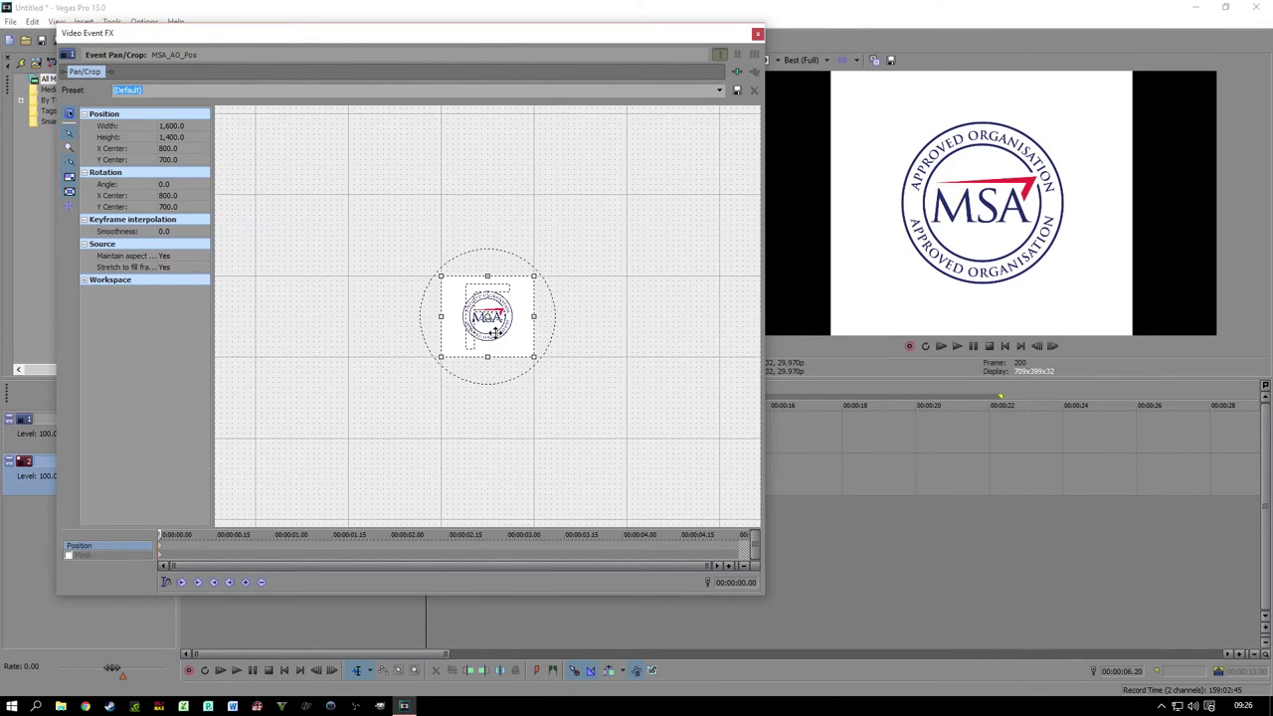
mouse_move(497, 233)
mouse_down()
mouse_move(586, 262)
mouse_move(440, 232)
mouse_move(497, 238)
mouse_up()
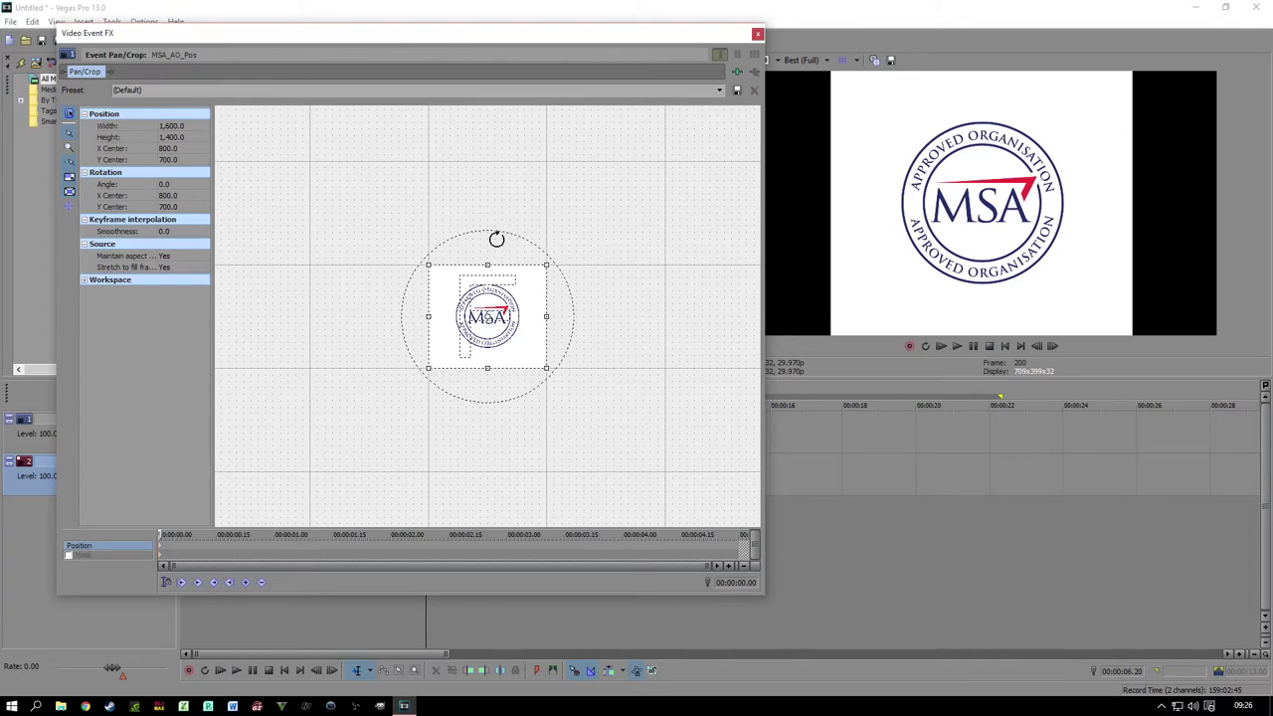
Step: Match the crop to output aspect and enlarge it to 3,200 × 1,800 so the logo shrinks
right_click(500, 342)
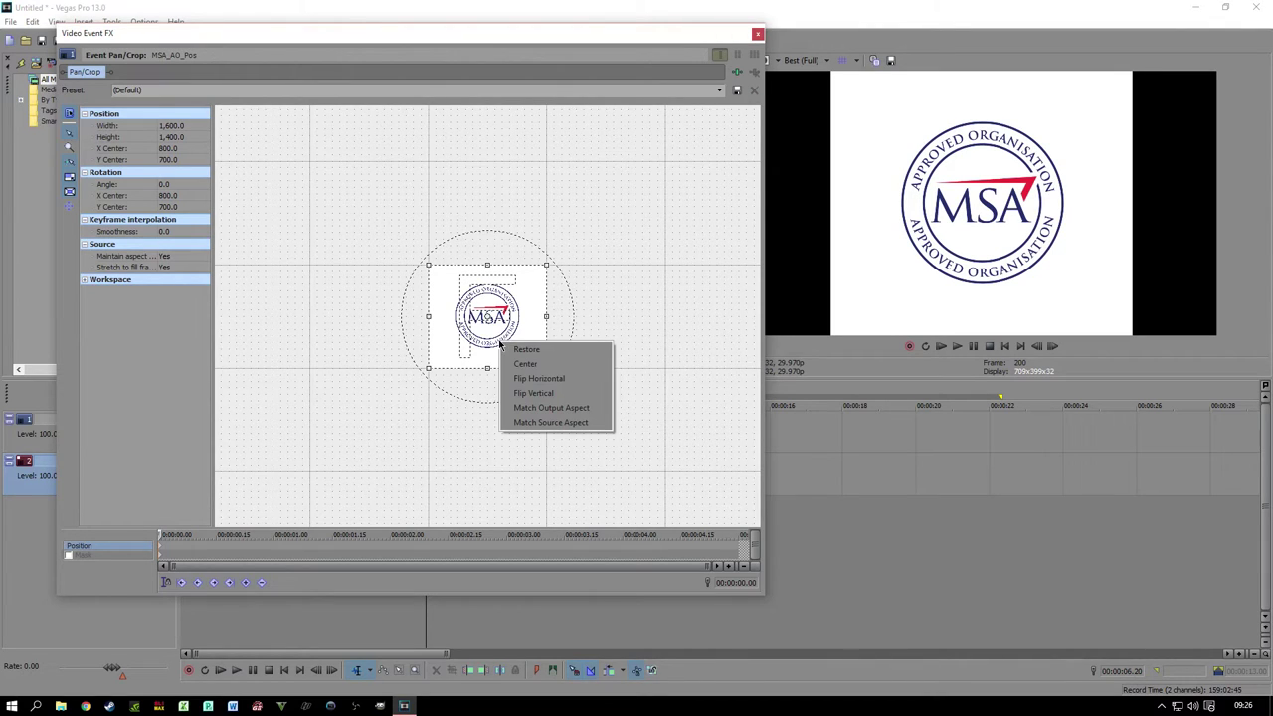
click(598, 410)
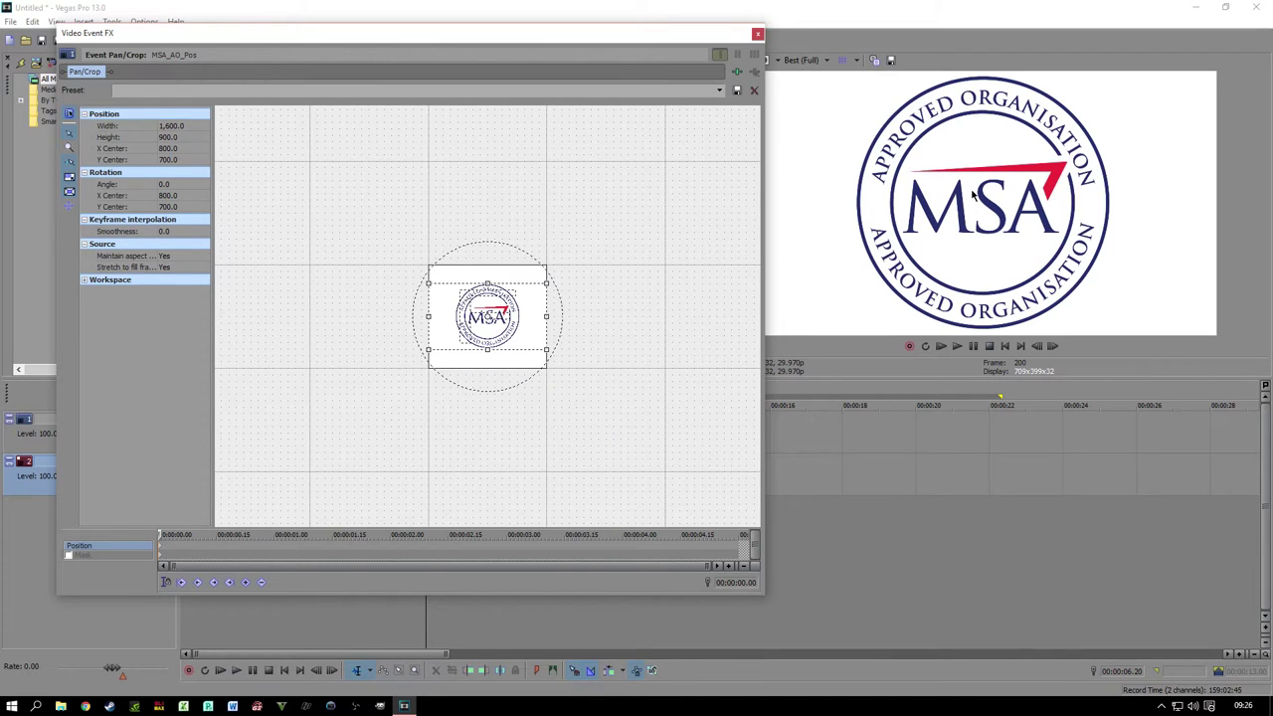
drag(429, 349, 394, 384)
right_click(491, 357)
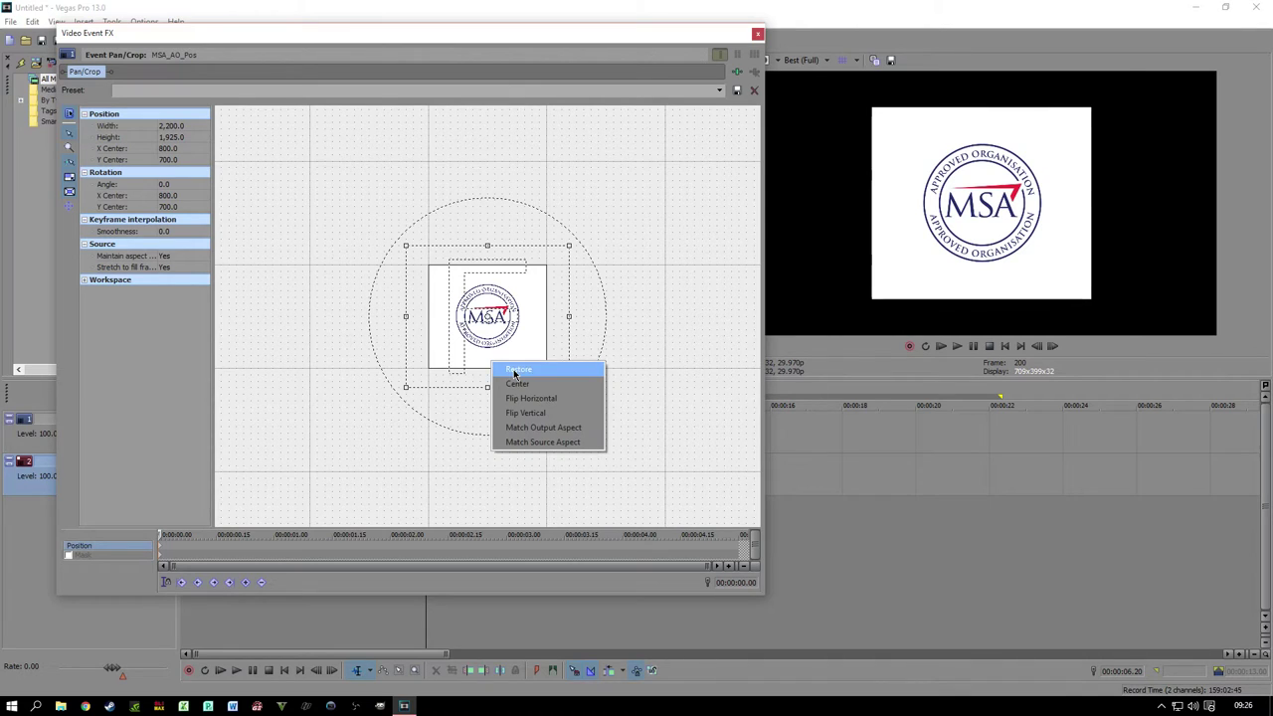
click(514, 369)
right_click(493, 335)
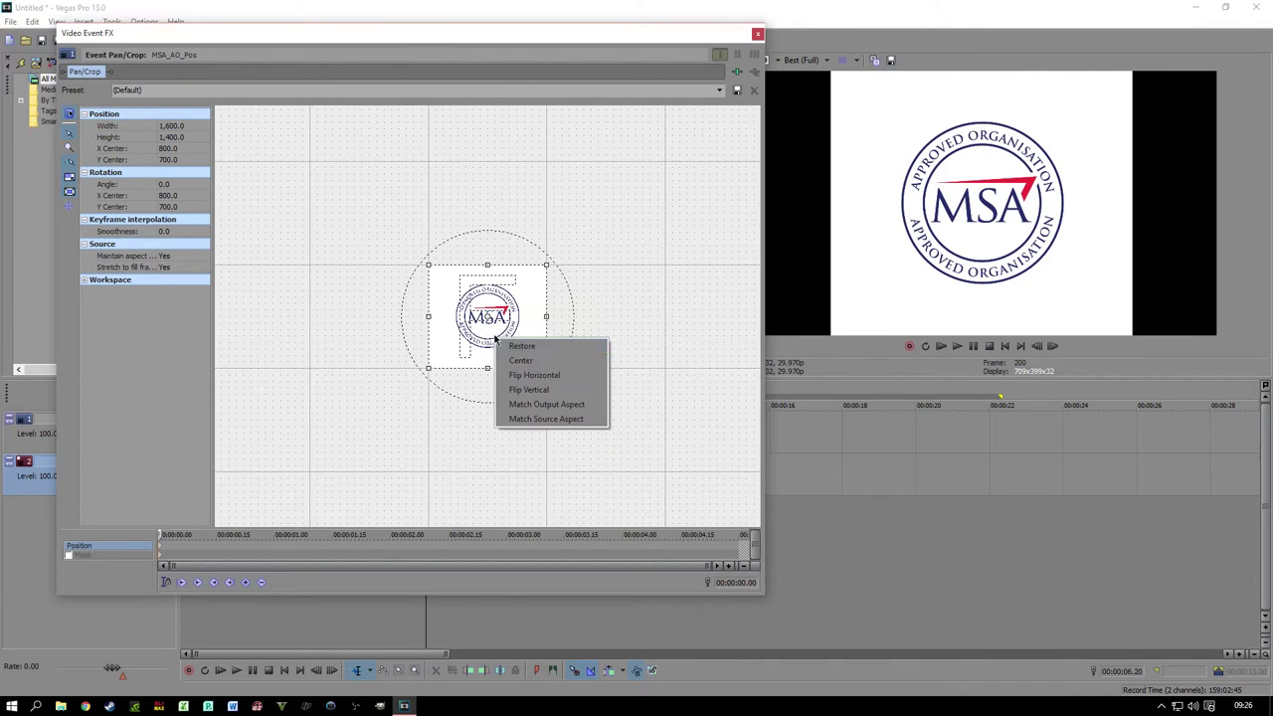
click(526, 406)
drag(430, 350, 387, 377)
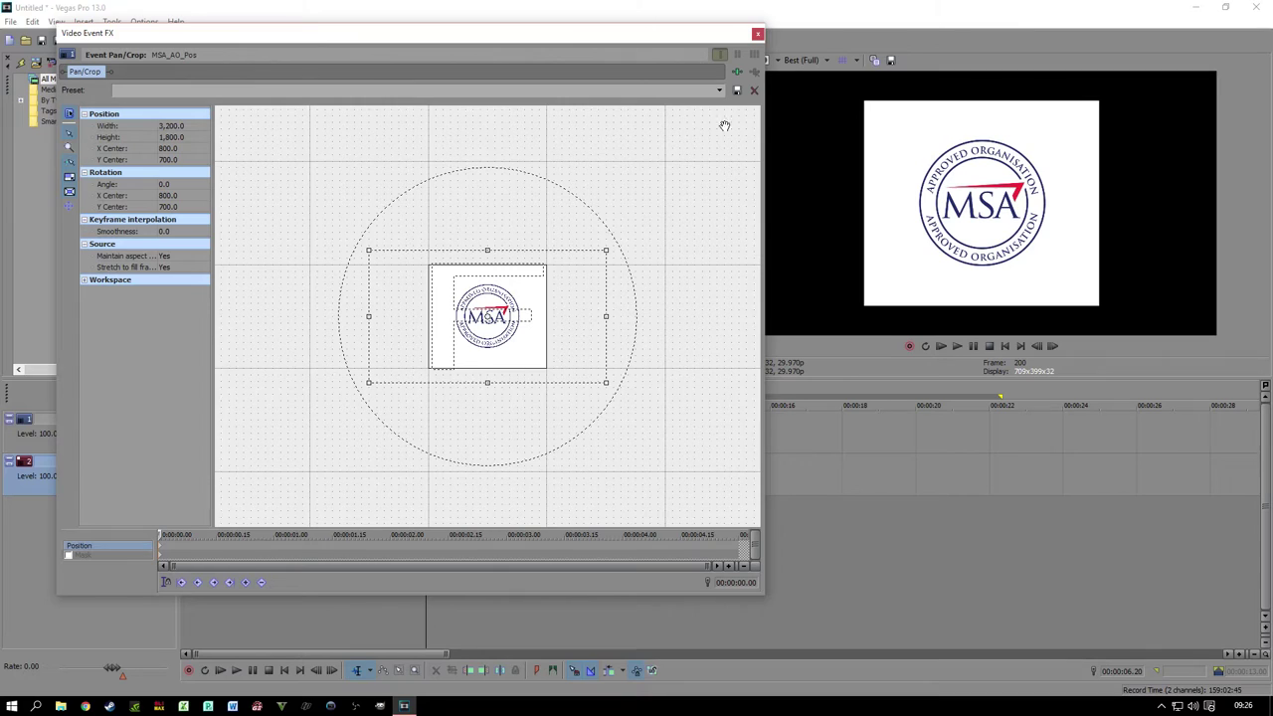
click(757, 34)
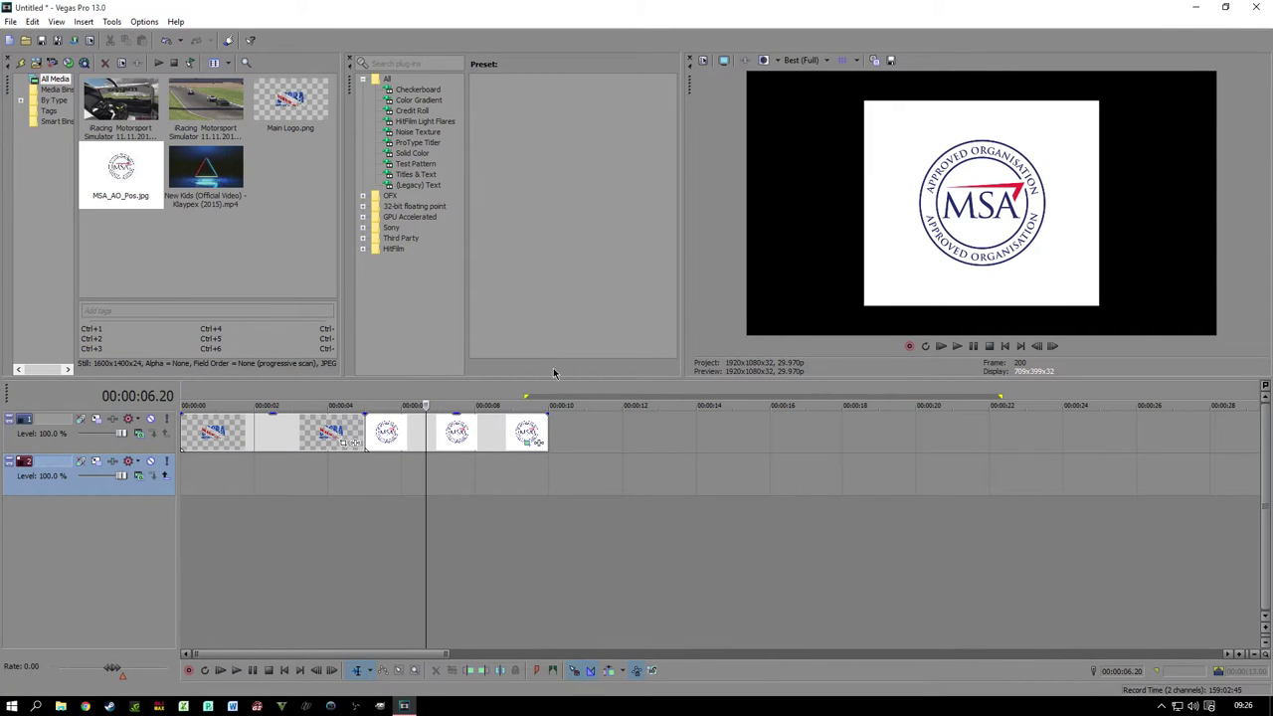
click(285, 479)
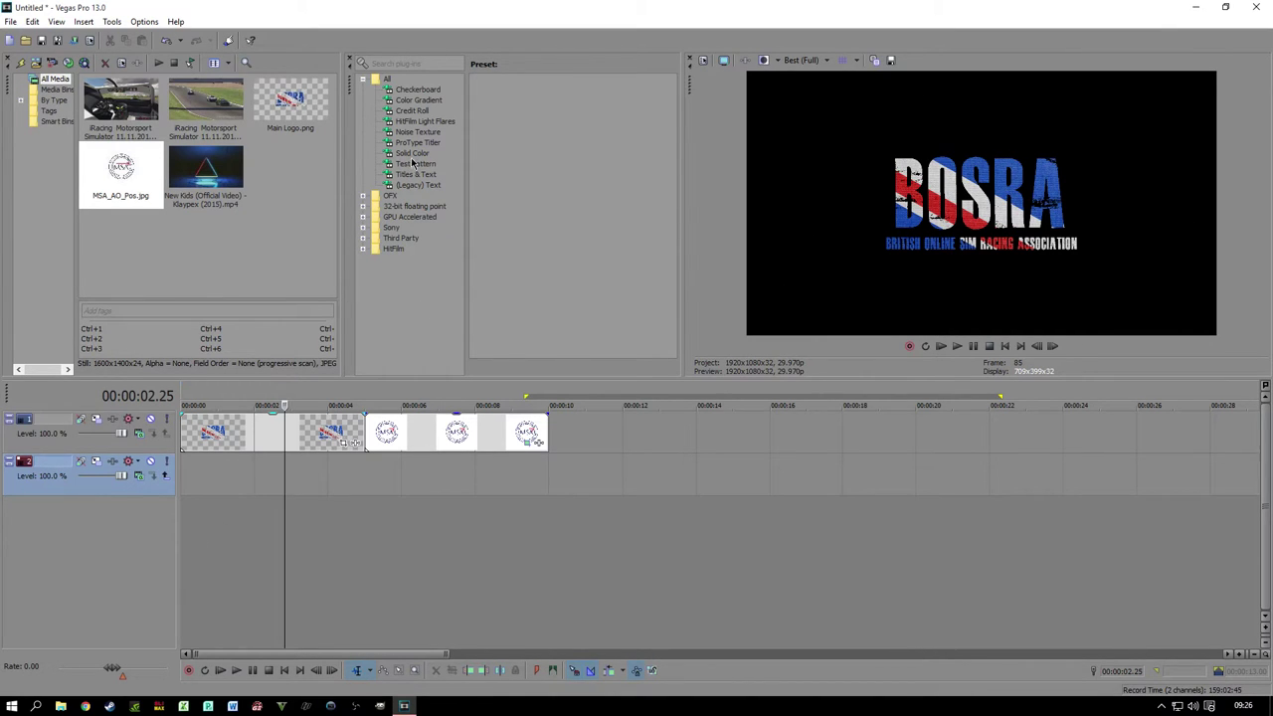
Step: Try a Linear Red to Yellow gradient on track 2, then delete it and list Test Pattern presets
click(419, 100)
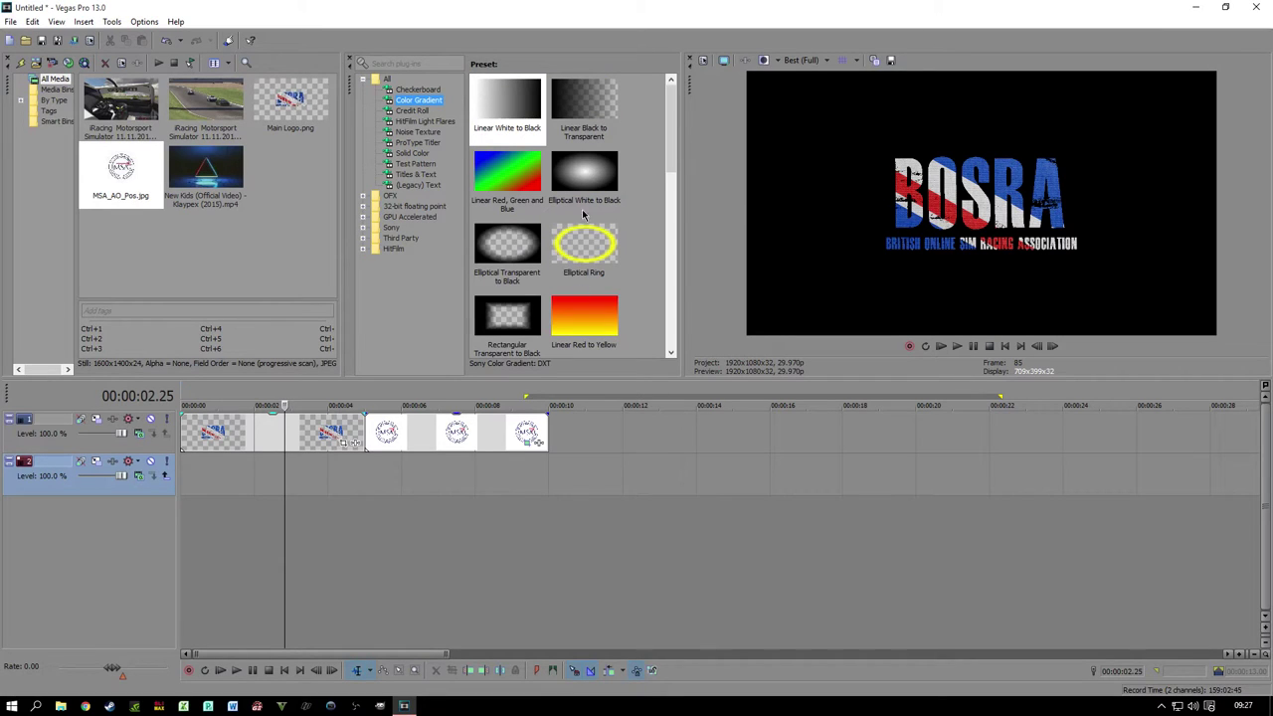
drag(582, 308, 465, 481)
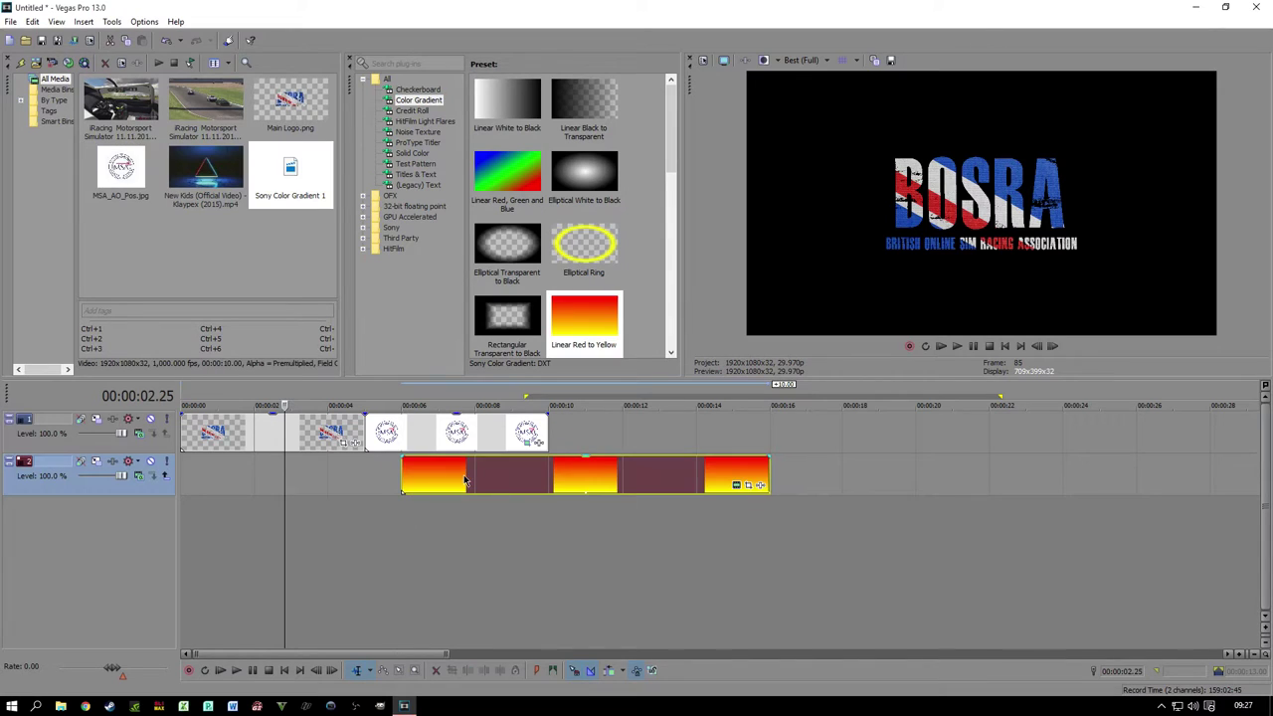
click(464, 481)
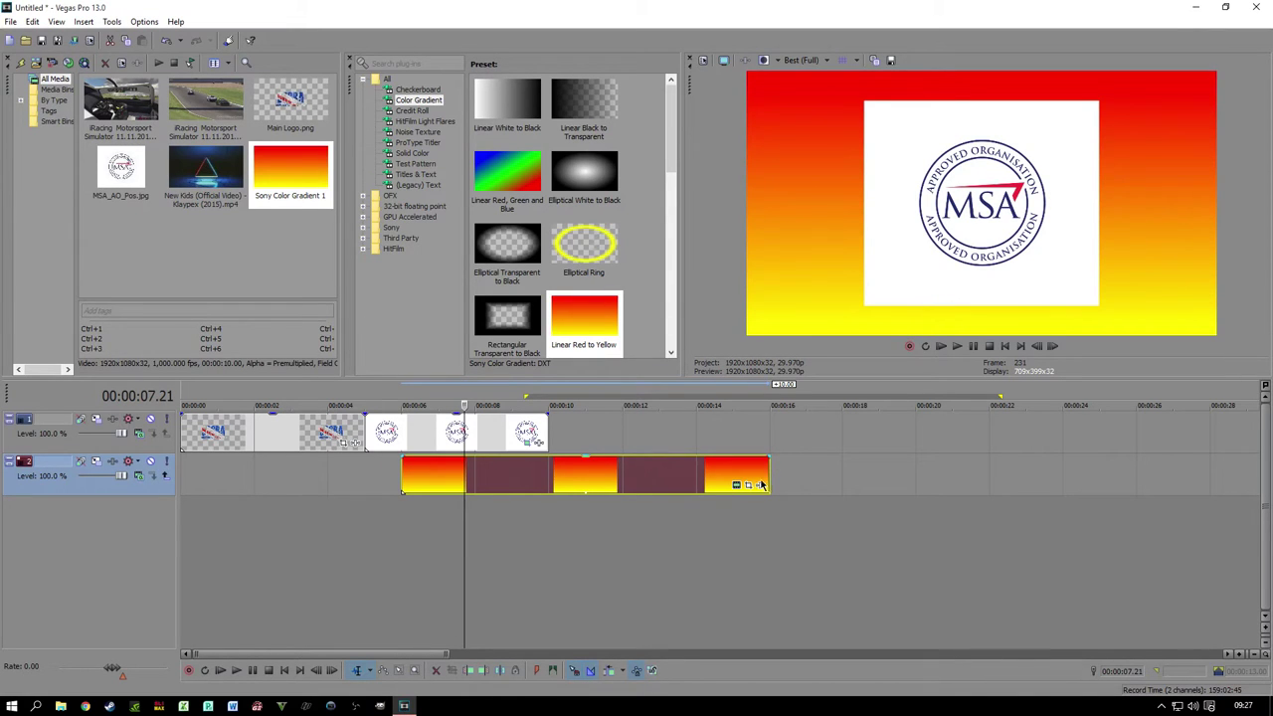
click(658, 470)
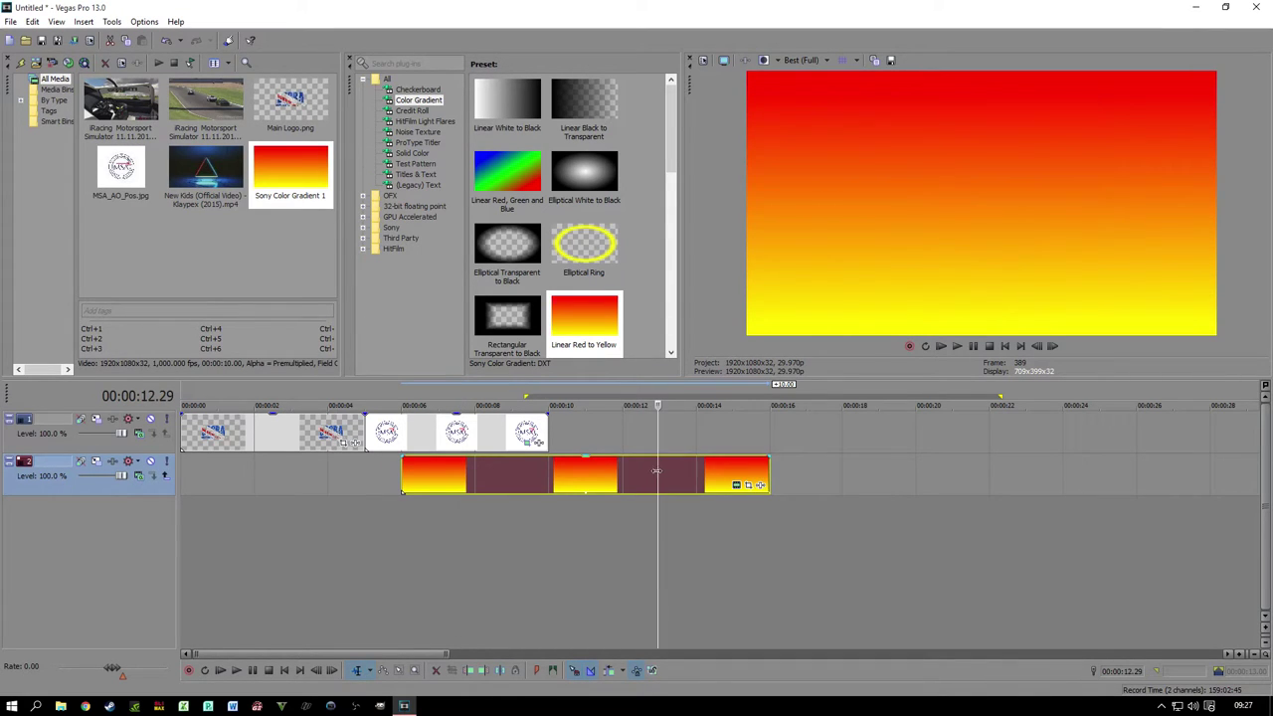
key(Delete)
click(414, 164)
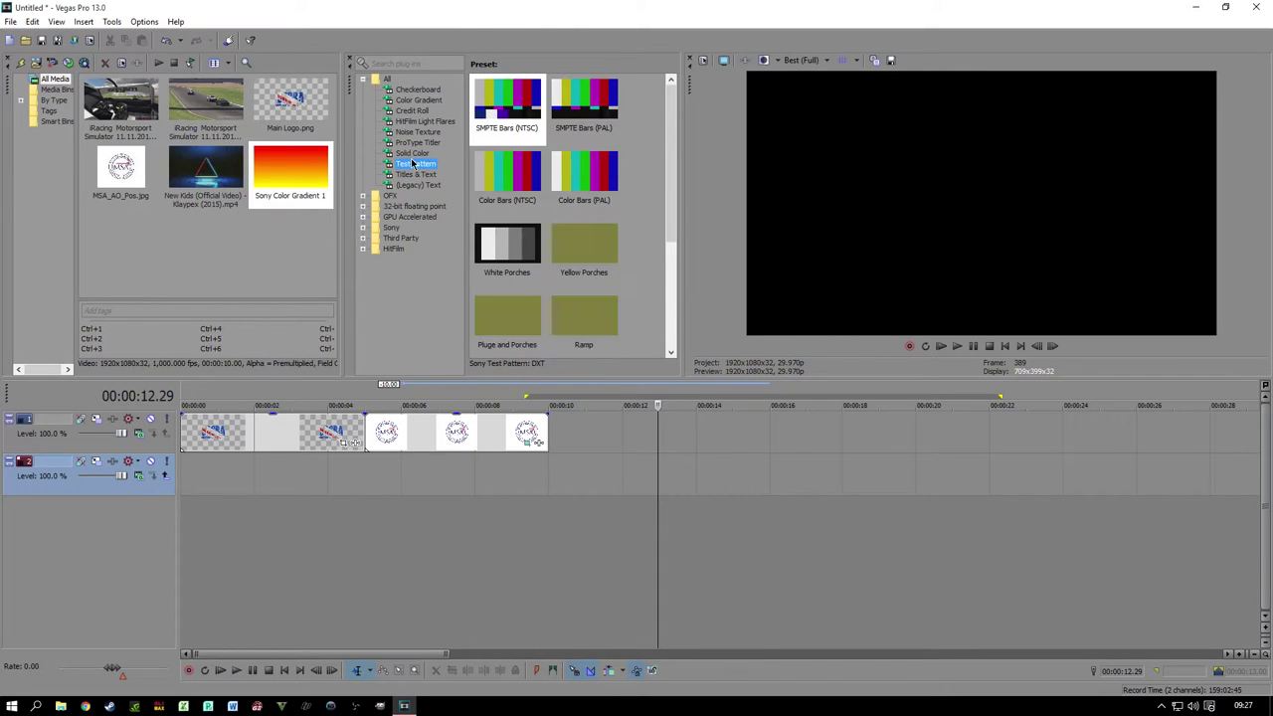
Step: Add a White solid colour to track 2 and slide it to the timeline start beneath both logos
click(412, 153)
drag(518, 104, 492, 475)
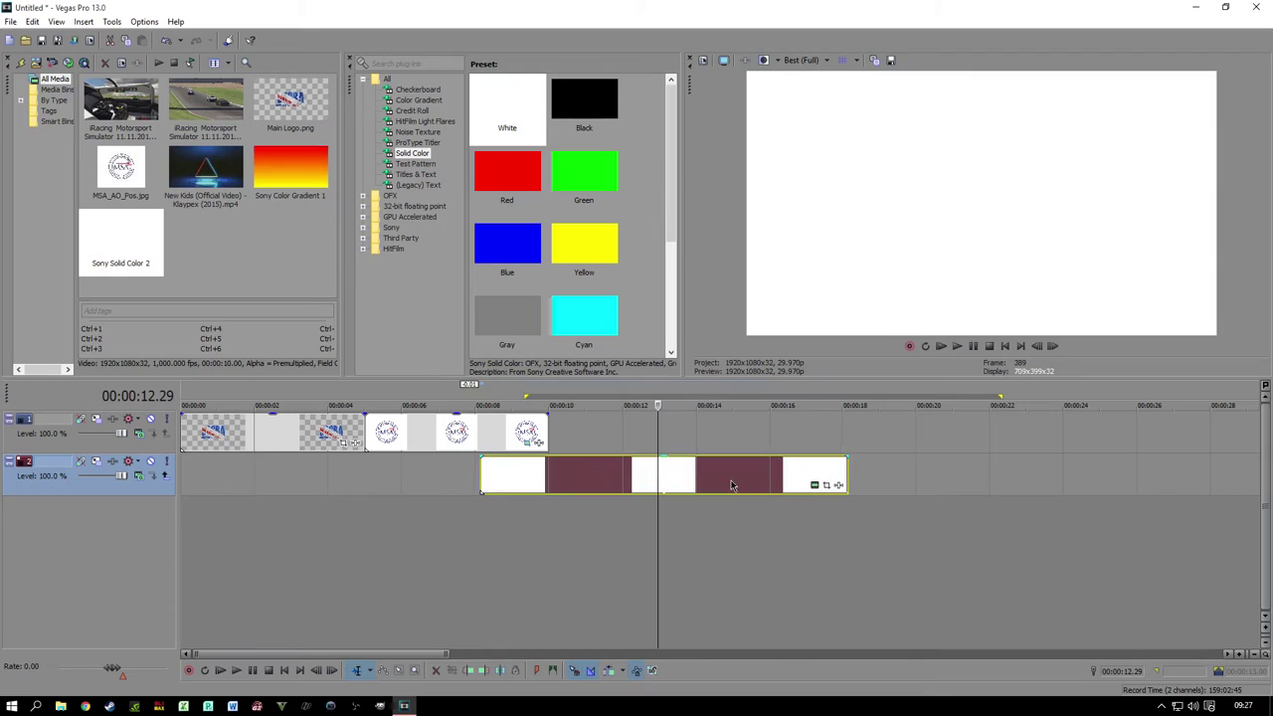
drag(736, 482, 679, 483)
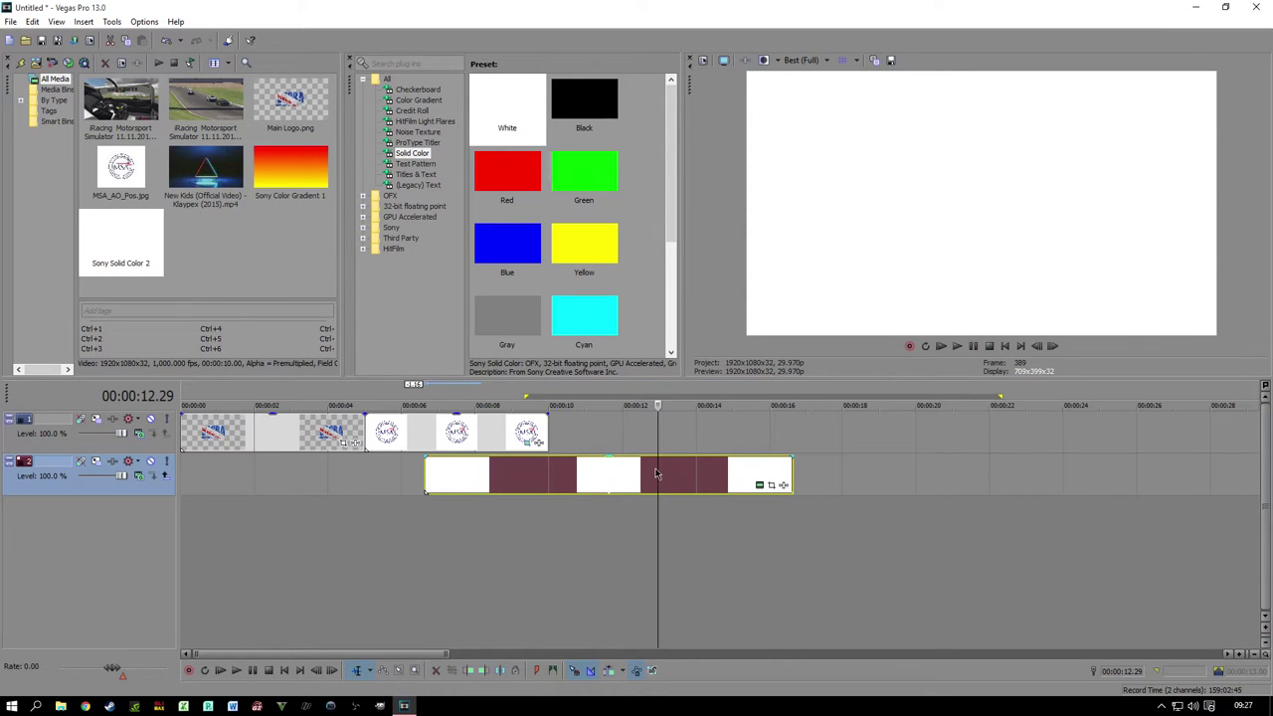
click(507, 466)
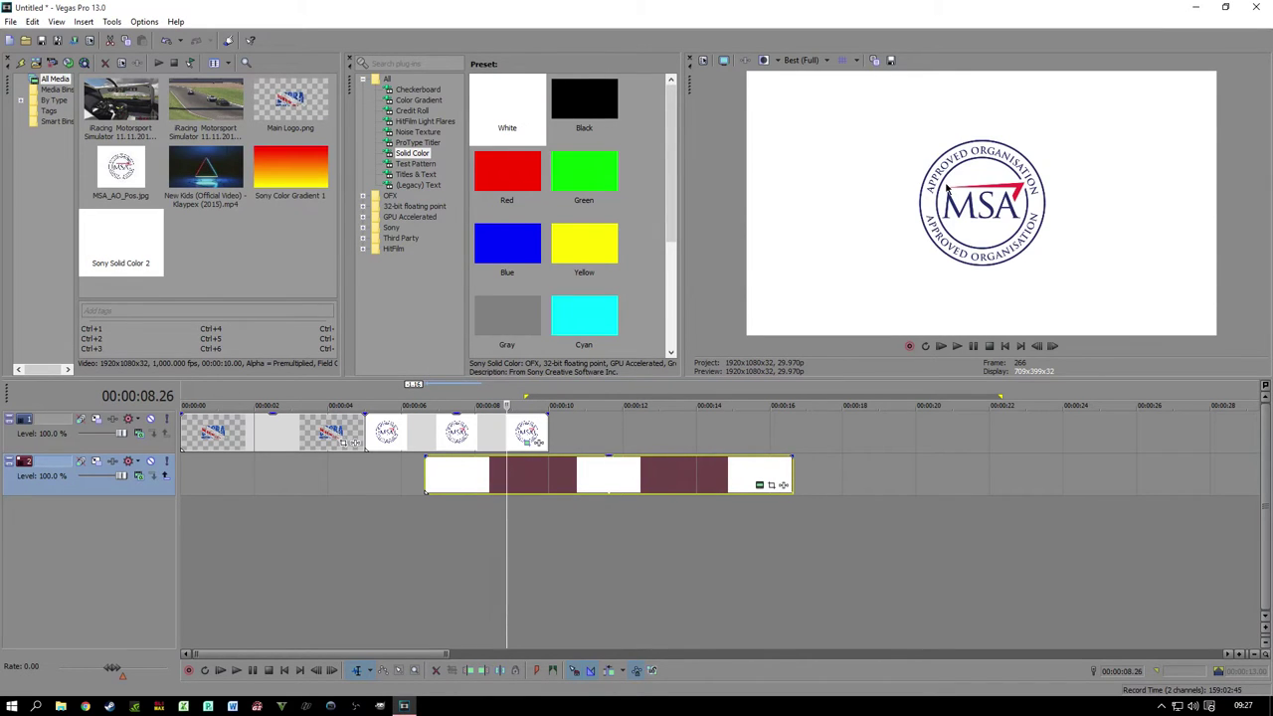
drag(706, 470, 459, 500)
click(305, 494)
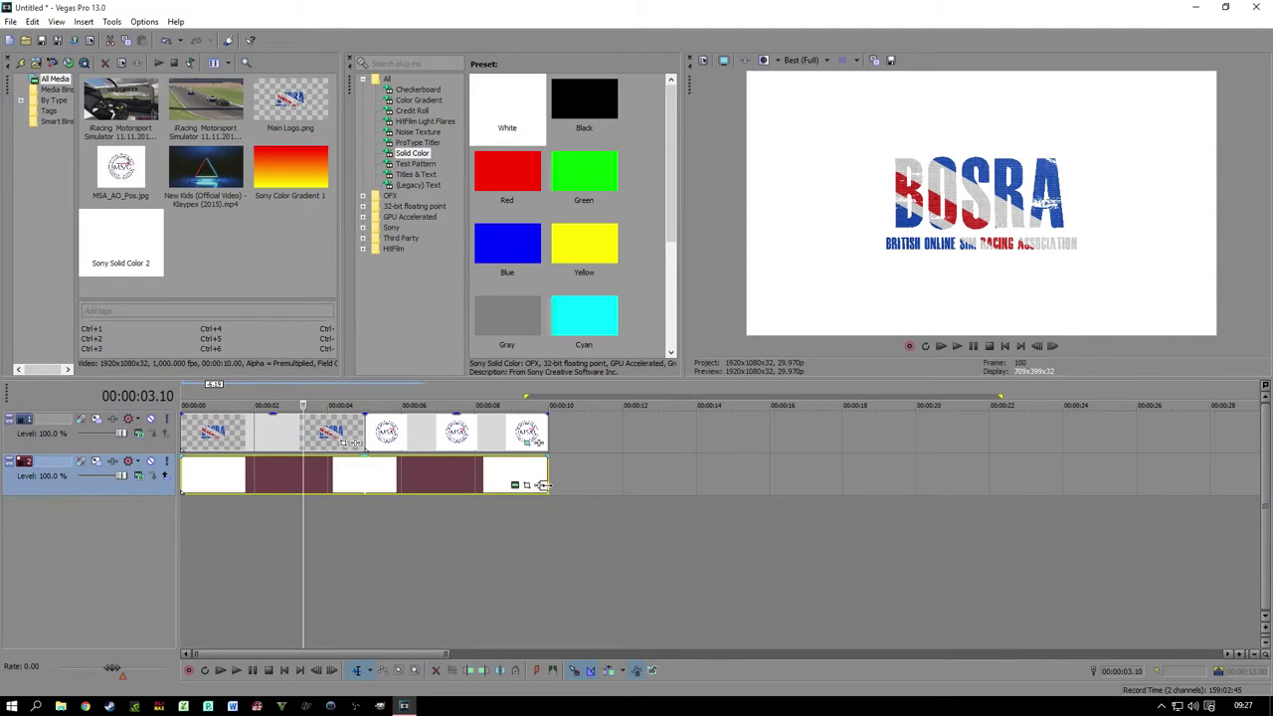
scroll(189, 426, up, 4)
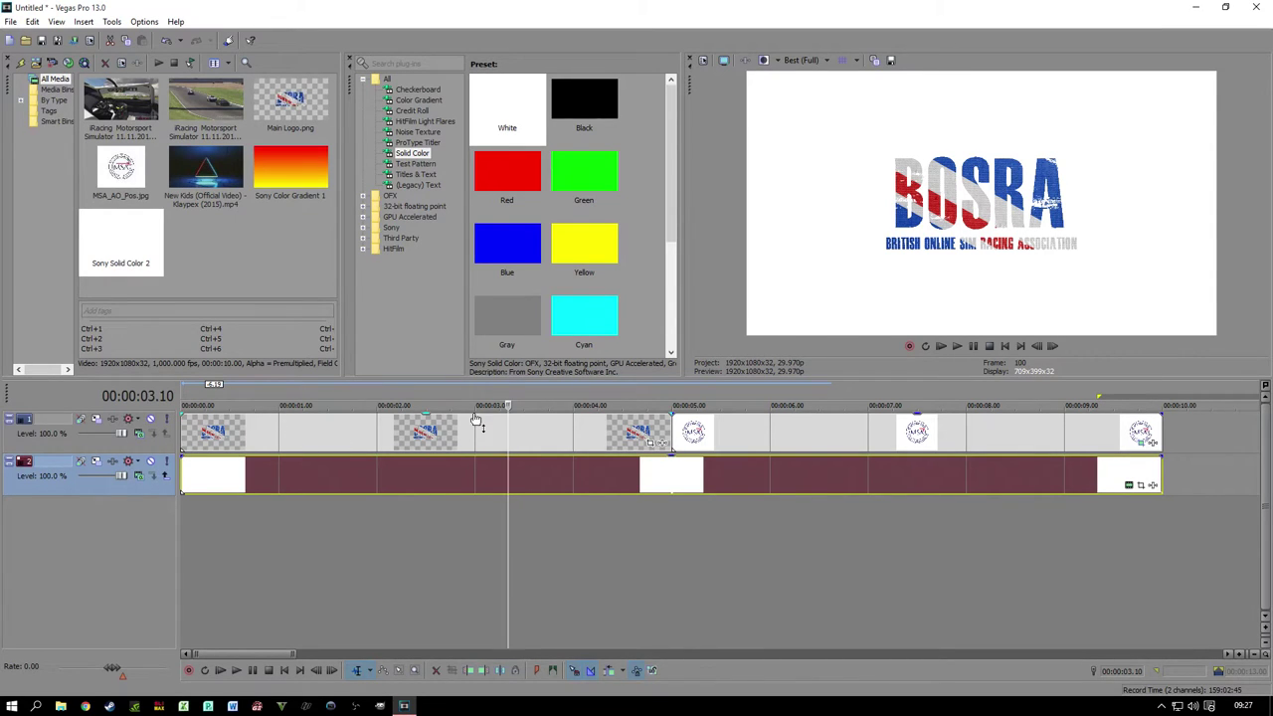
scroll(487, 449, up, 2)
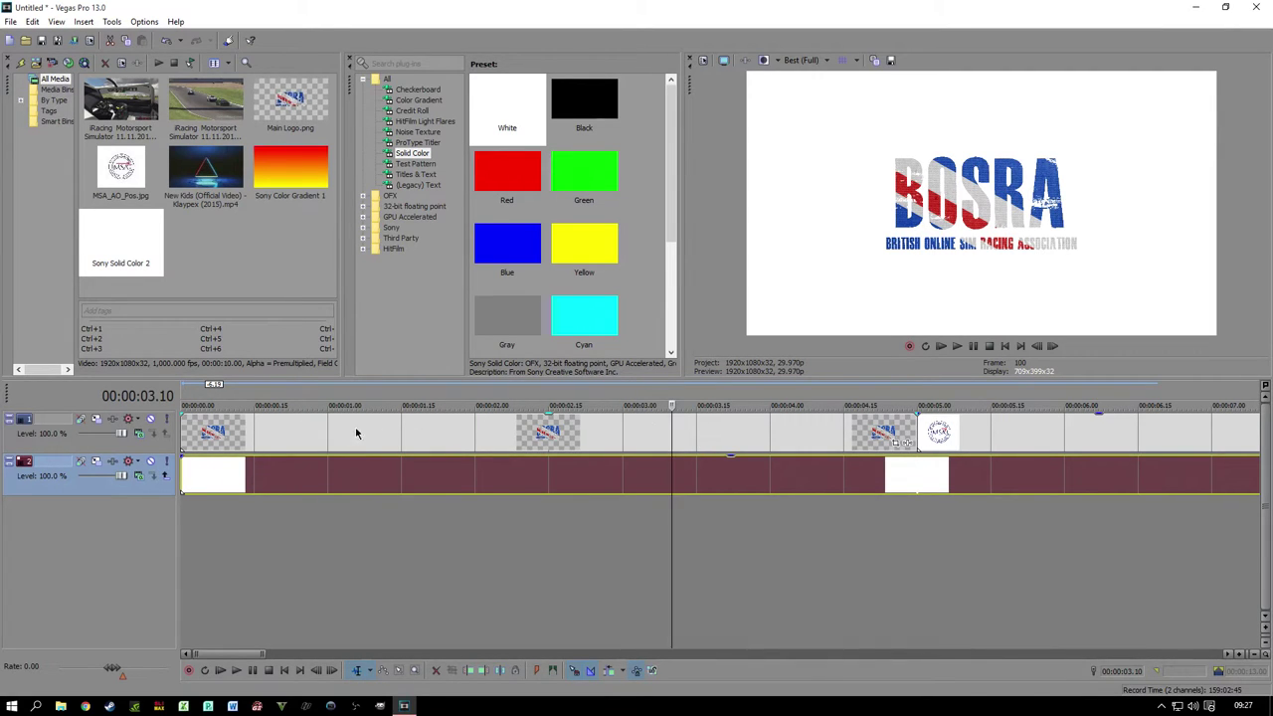
Step: Add a fade-in and a two-second fade-out to the BOSRA logo clip
drag(182, 412, 474, 425)
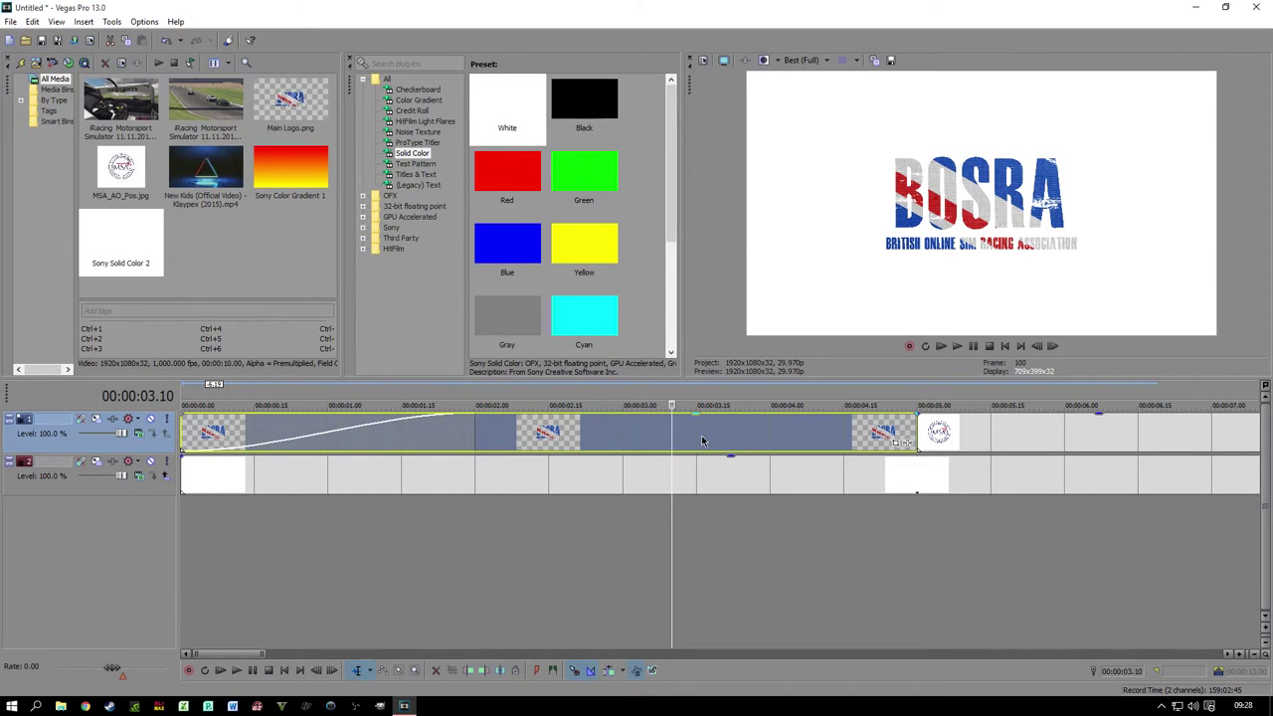
click(921, 420)
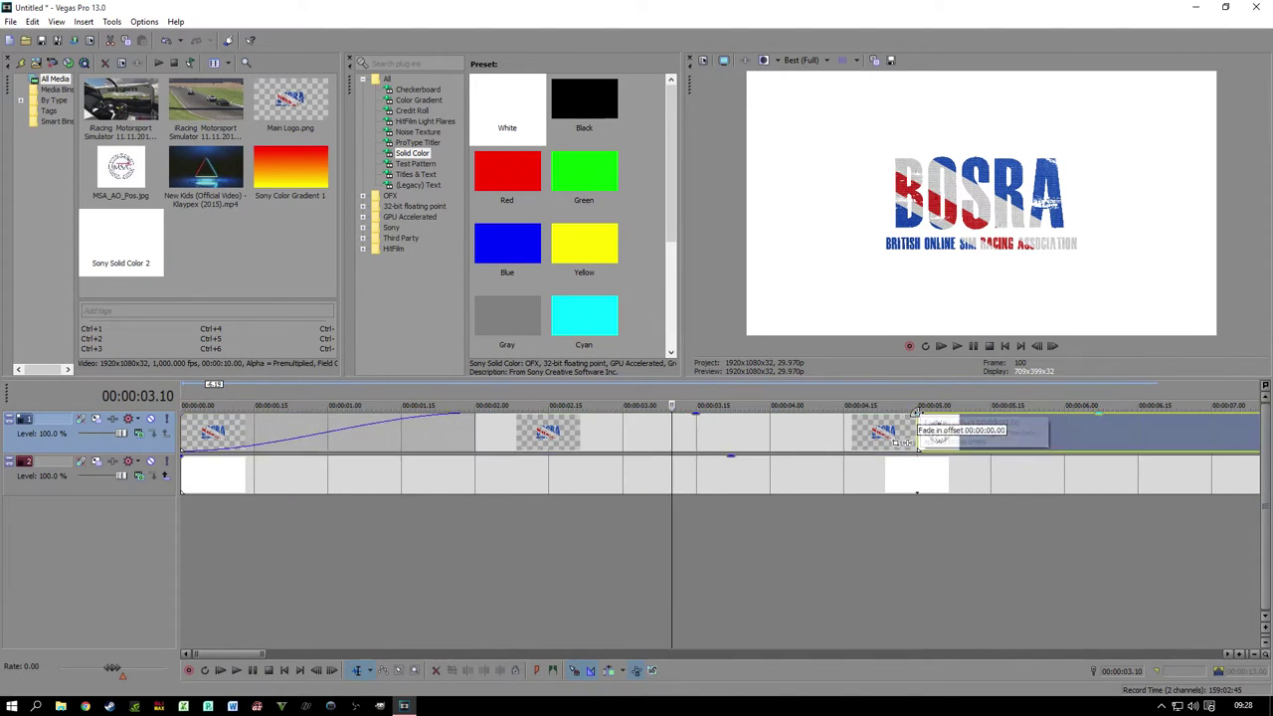
drag(915, 413, 626, 438)
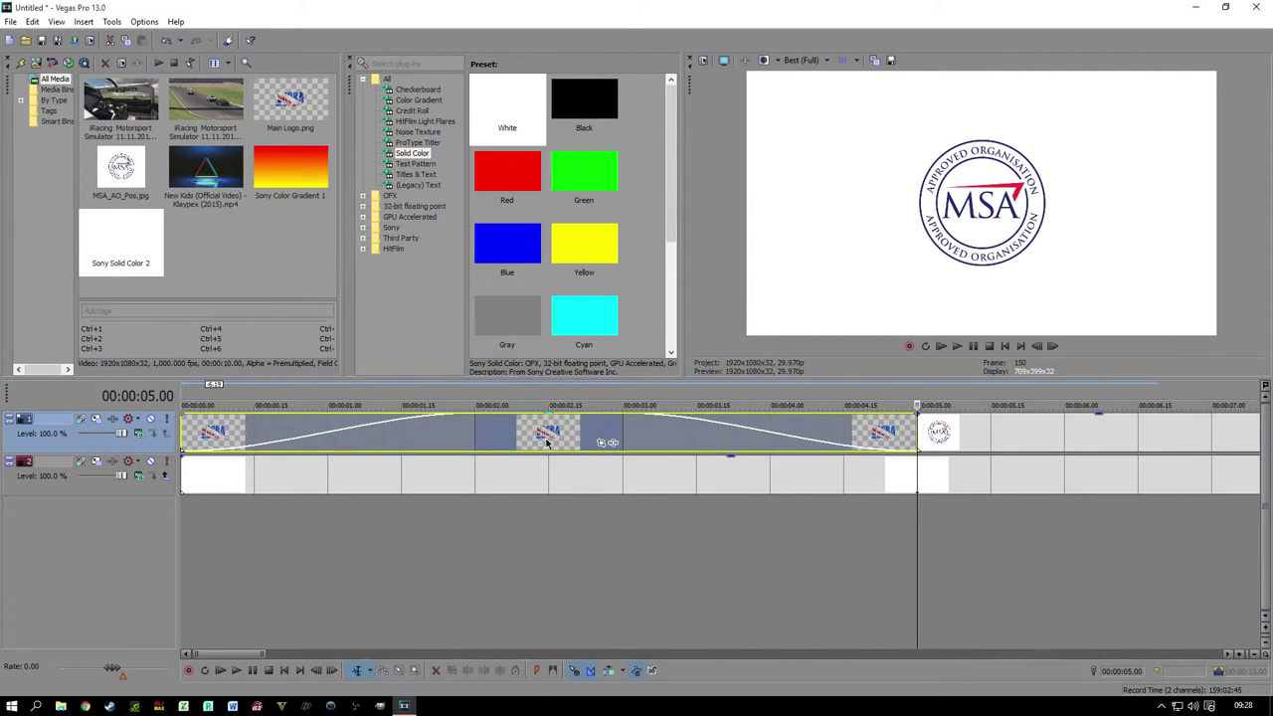
Step: Choose new curve shapes for the fade-out and crossfade, then return the playhead to the start
right_click(364, 430)
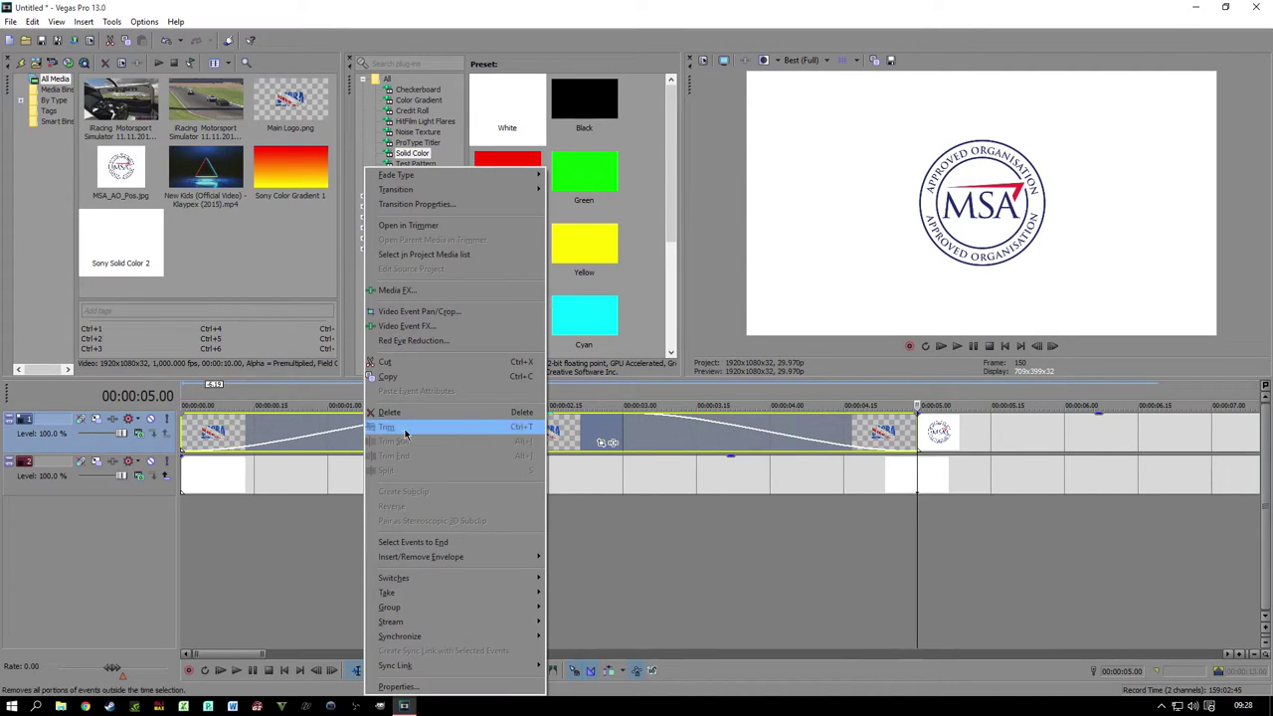
right_click(623, 425)
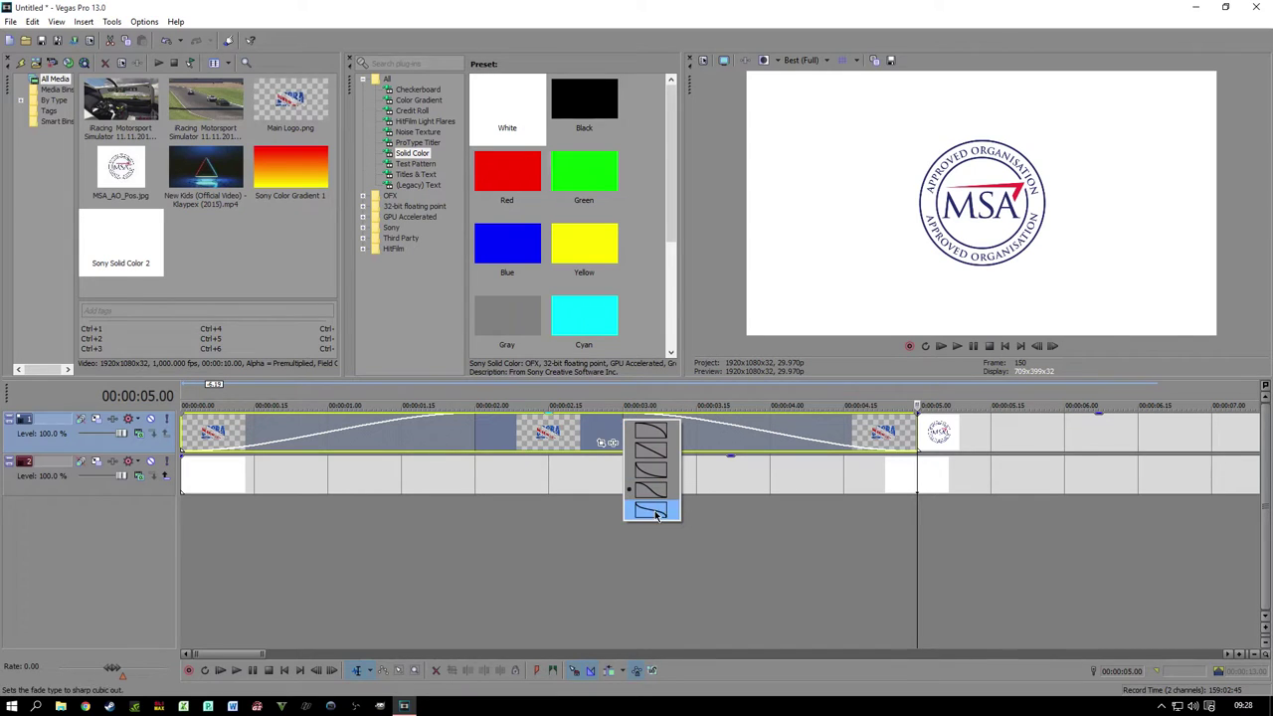
click(651, 430)
right_click(474, 420)
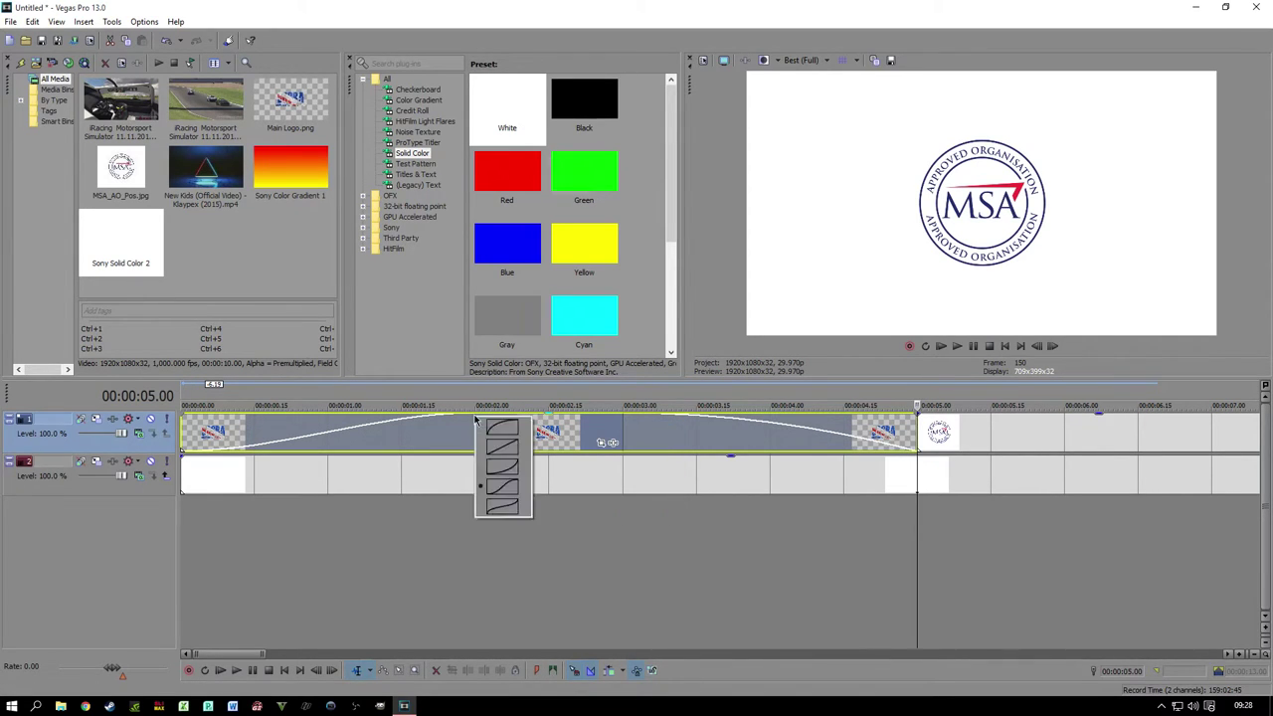
click(503, 427)
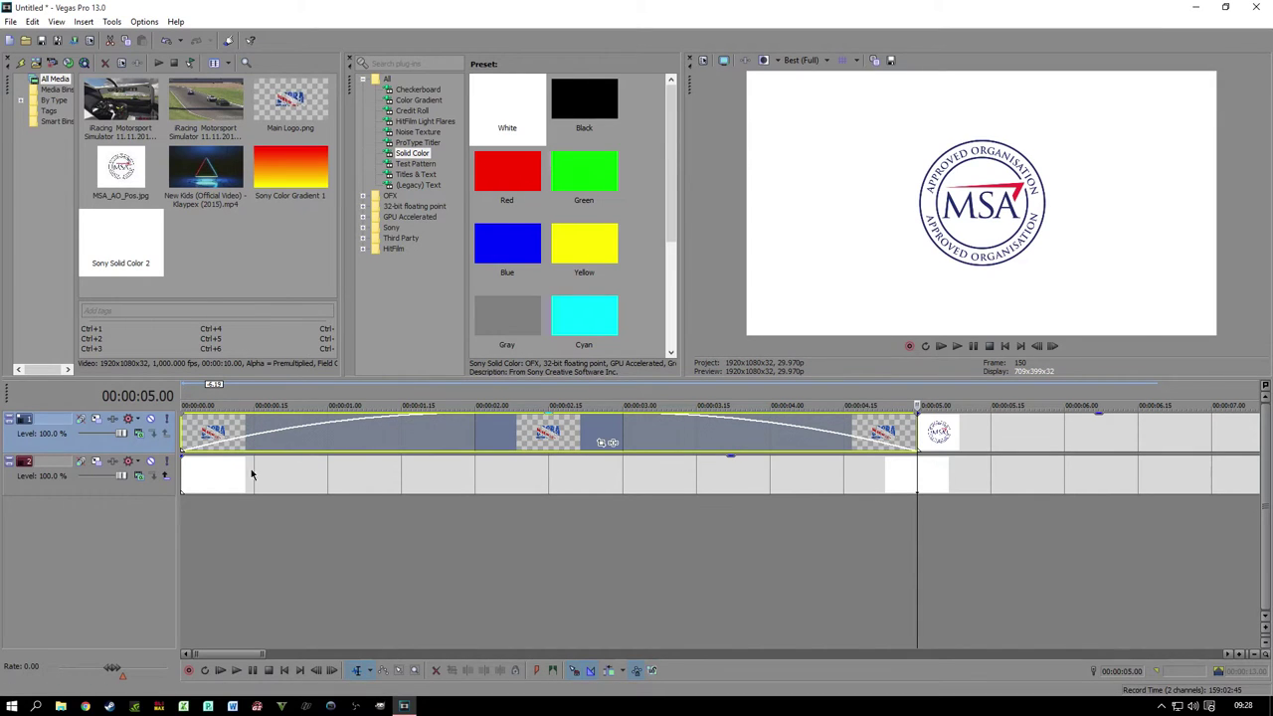
click(229, 530)
click(200, 519)
click(211, 524)
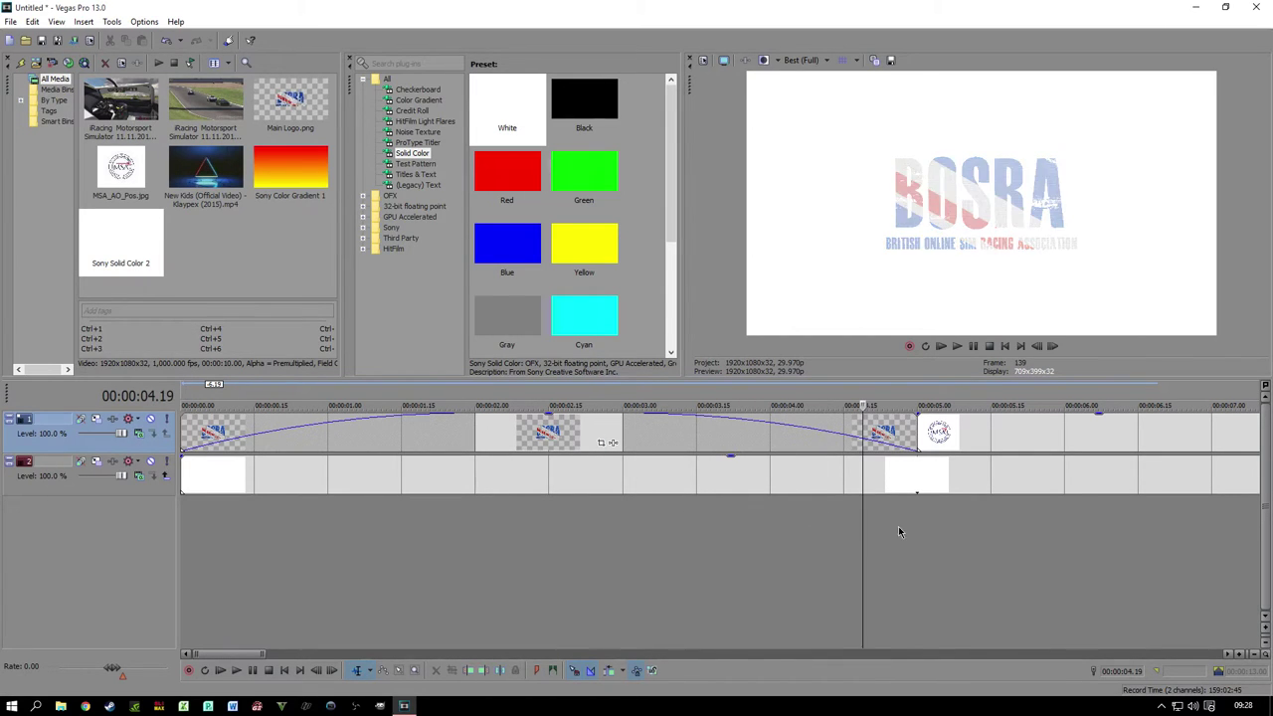
click(524, 555)
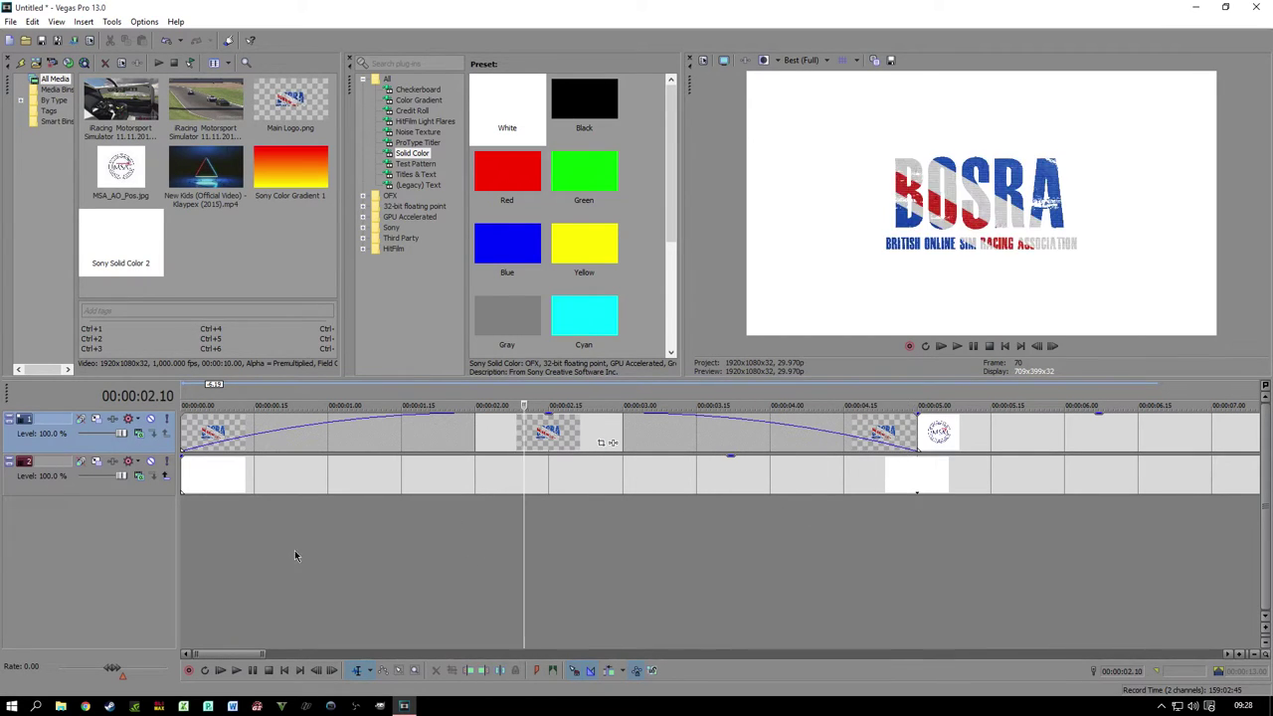
click(220, 670)
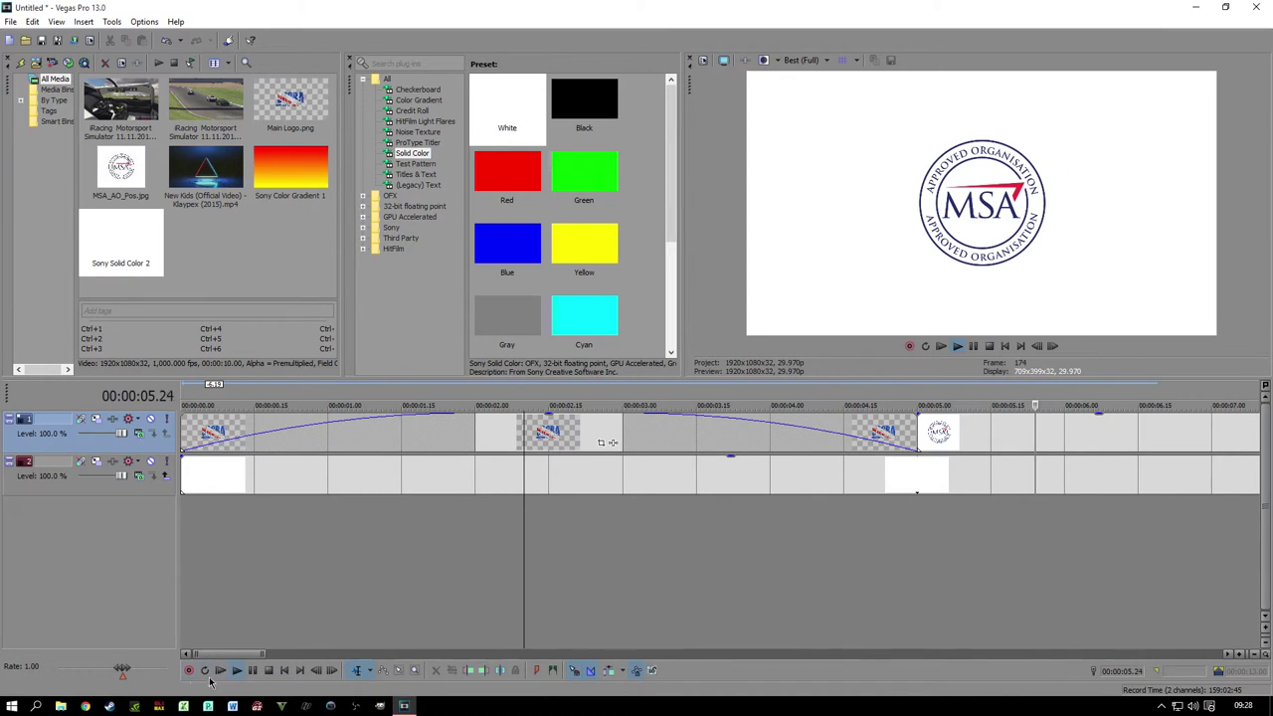
click(253, 671)
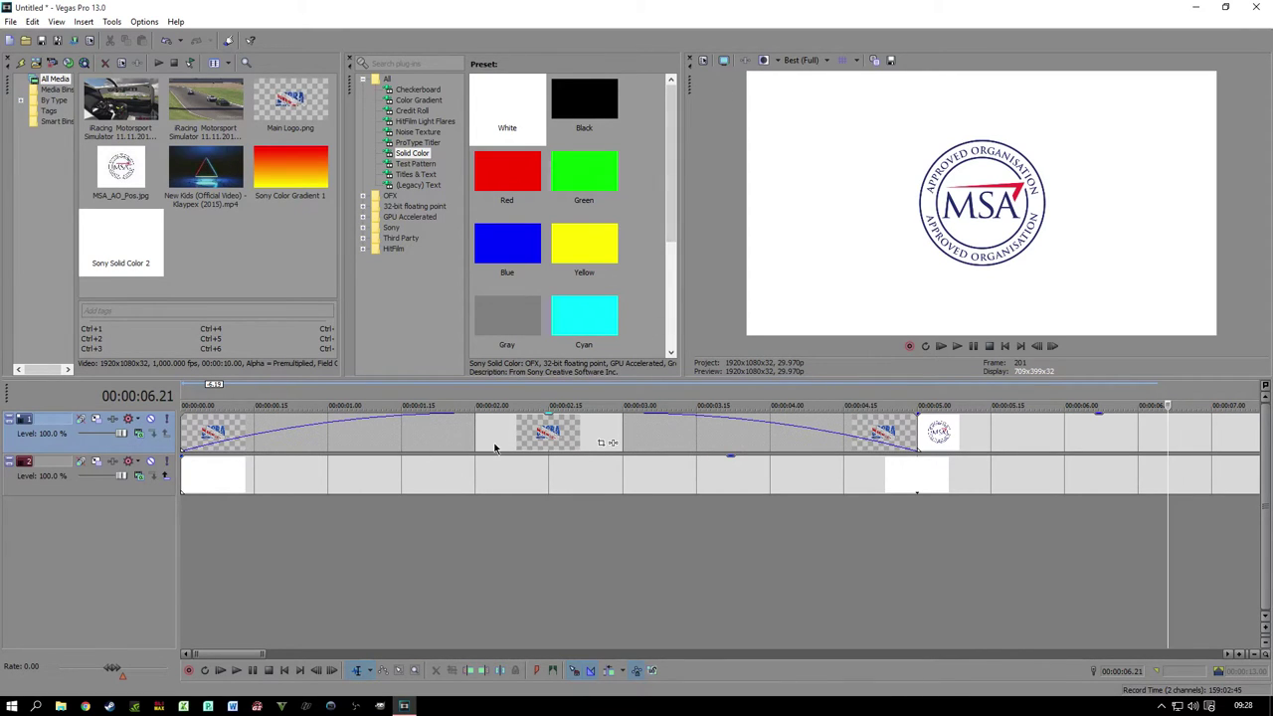
Step: Dock the Transitions window beside the presets and delete Sony Color Gradient 1 from project media
click(57, 22)
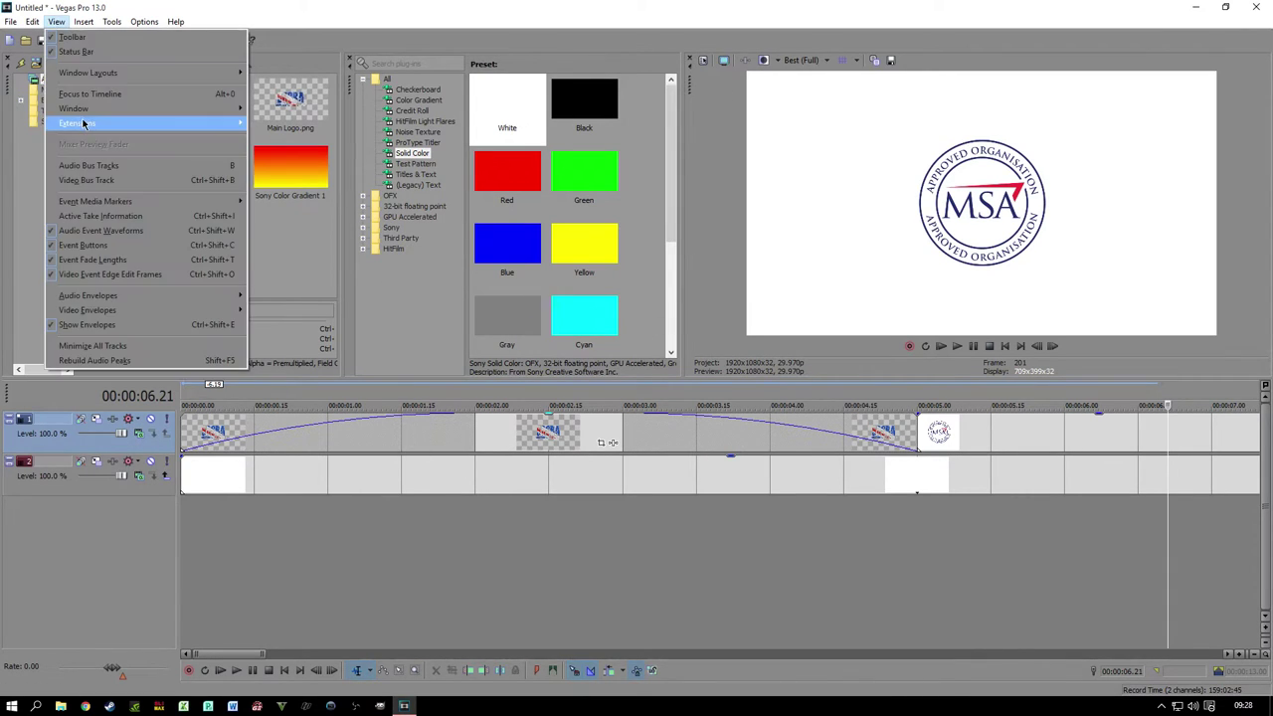
mouse_move(86, 109)
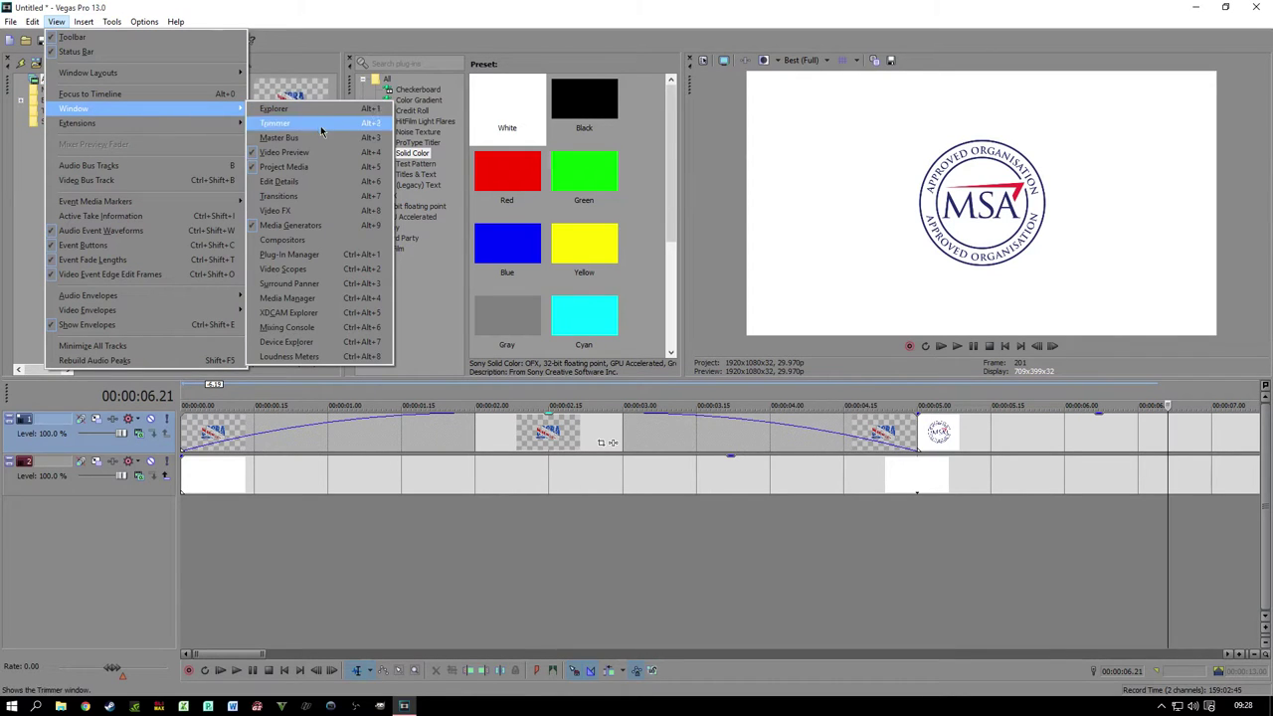
click(331, 203)
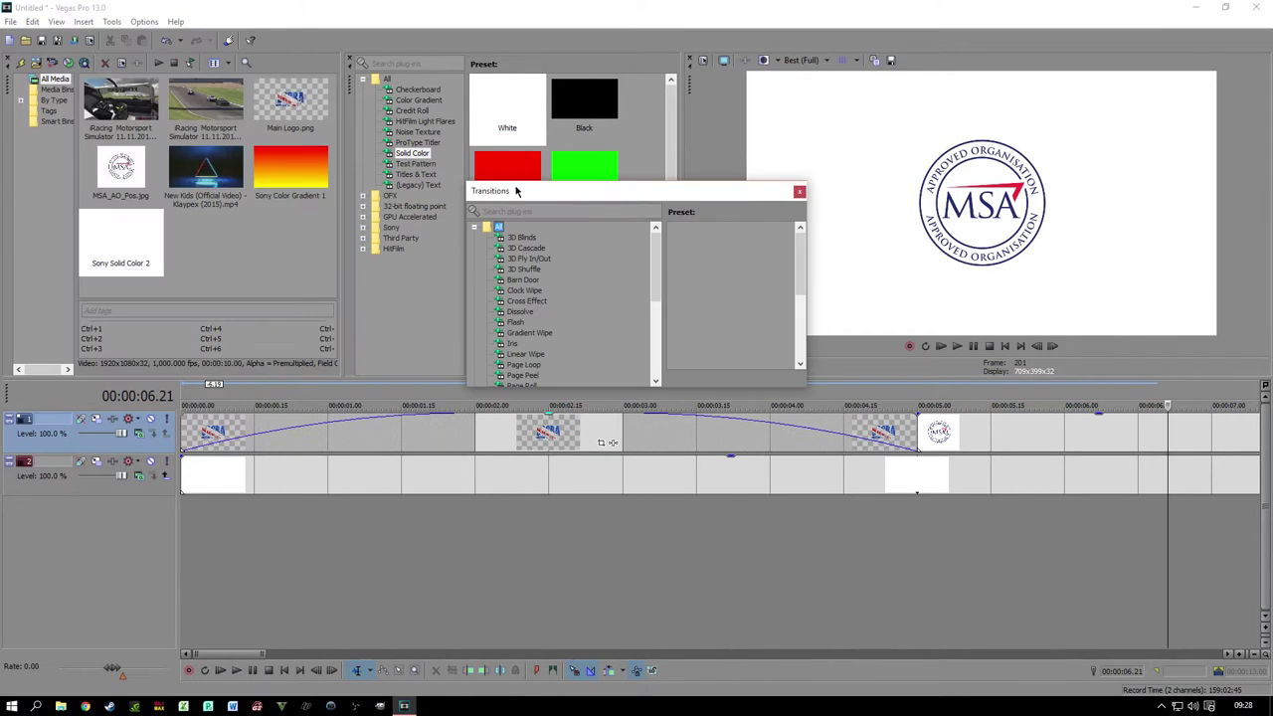
drag(537, 195, 777, 139)
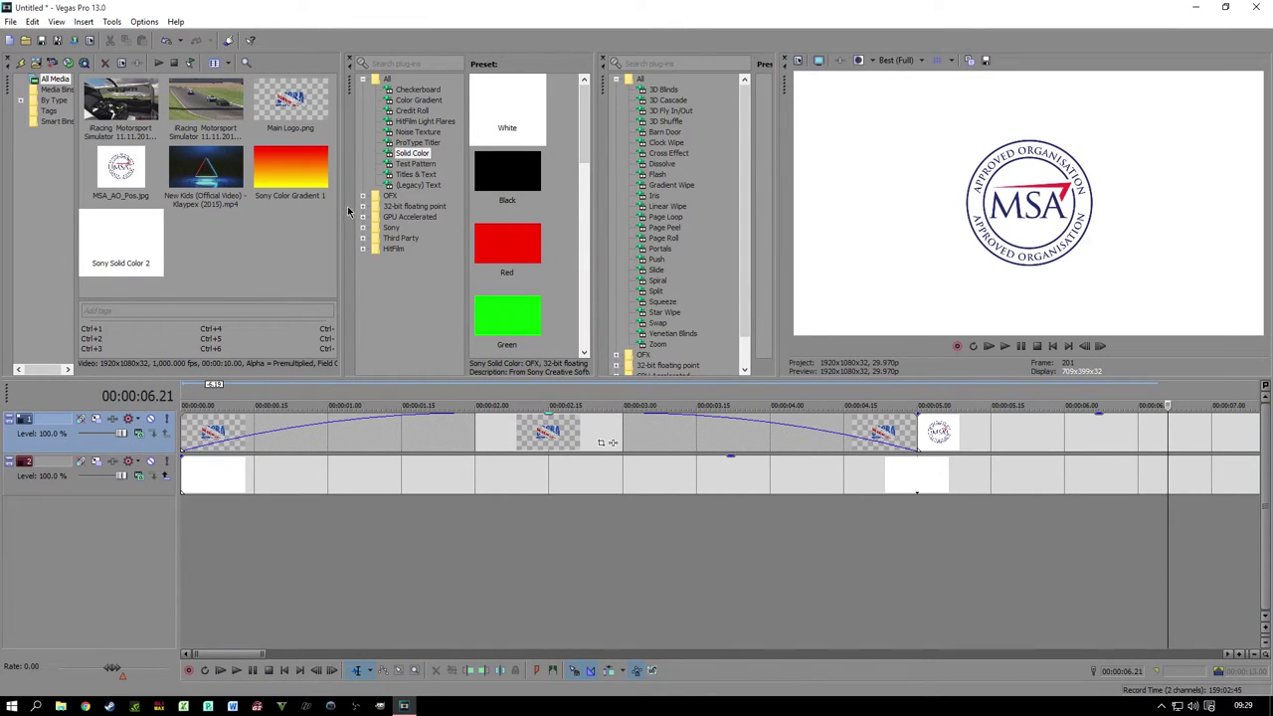
drag(339, 209, 279, 209)
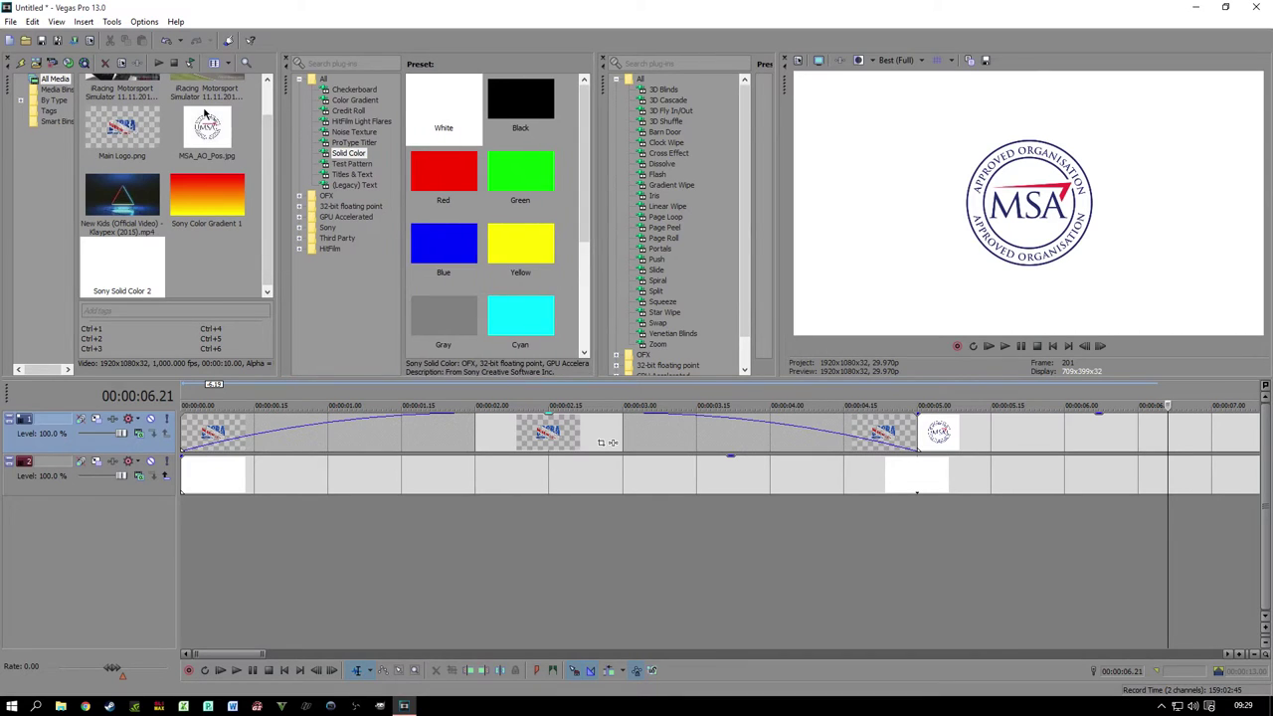
click(200, 227)
key(Delete)
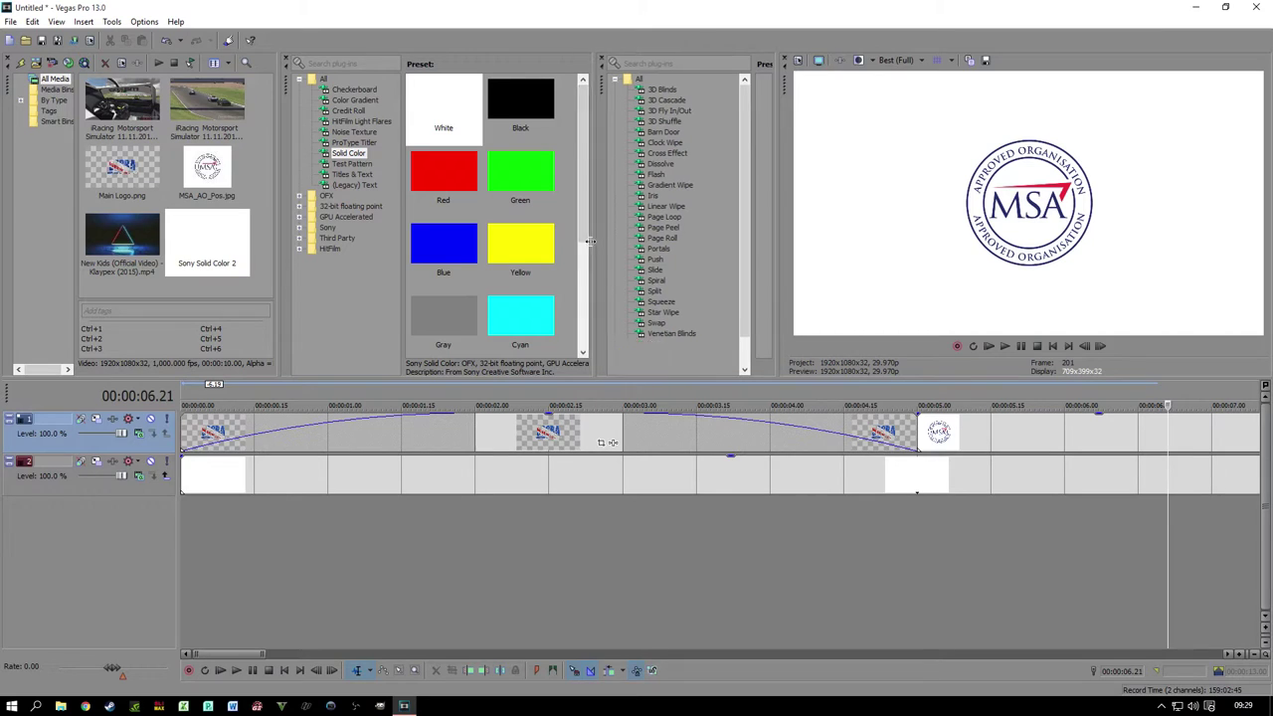
Step: Close the Media Generators panel, widen the Transitions preset area, and select the top-track logo clip
drag(594, 239, 562, 242)
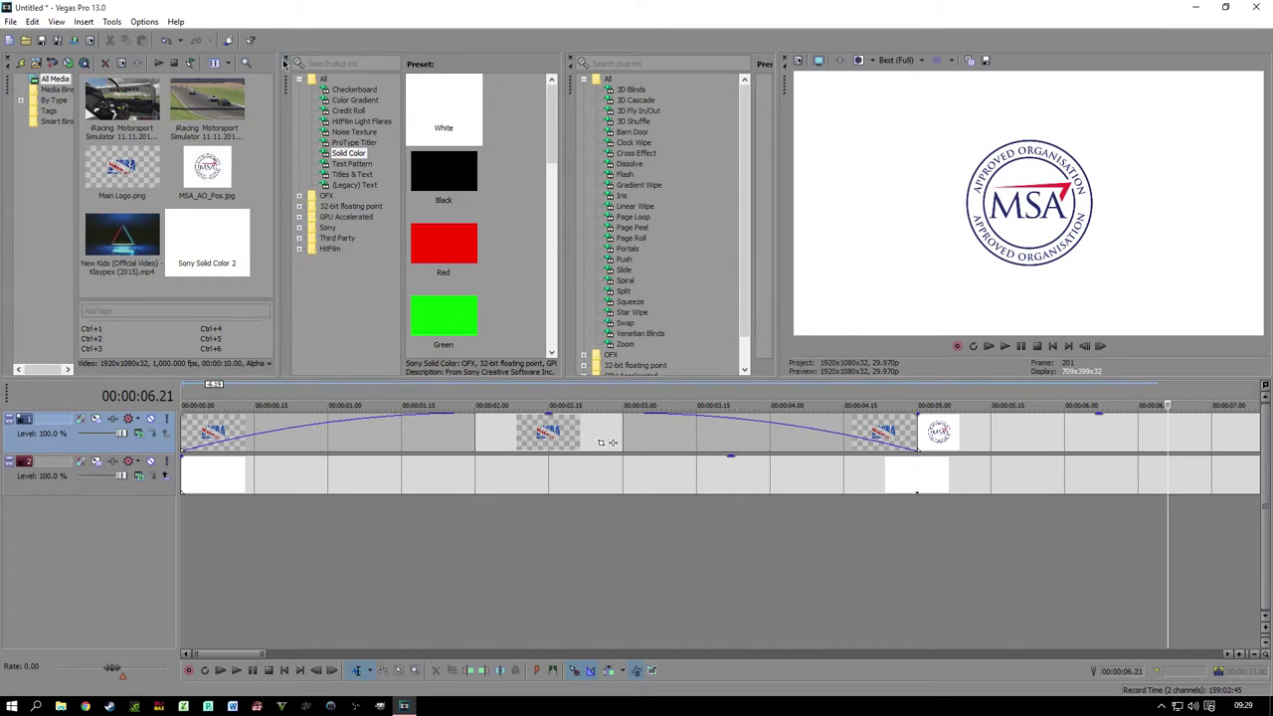
click(286, 63)
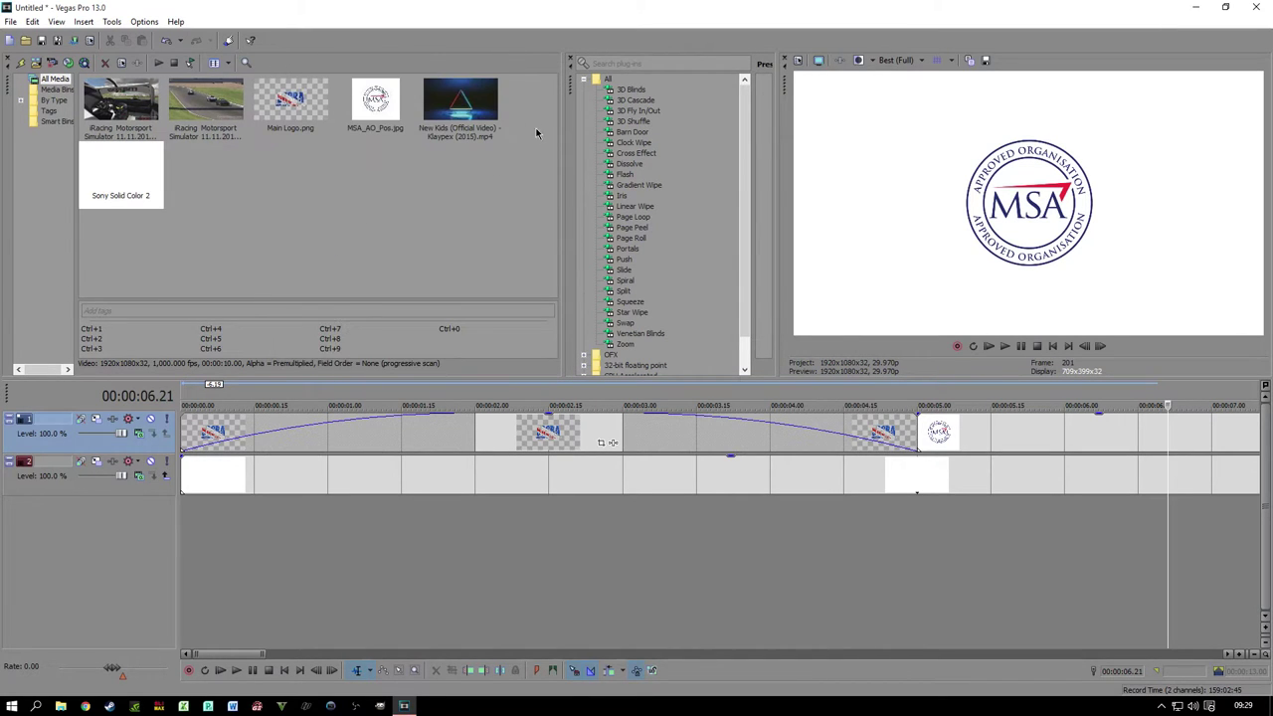
double_click(559, 177)
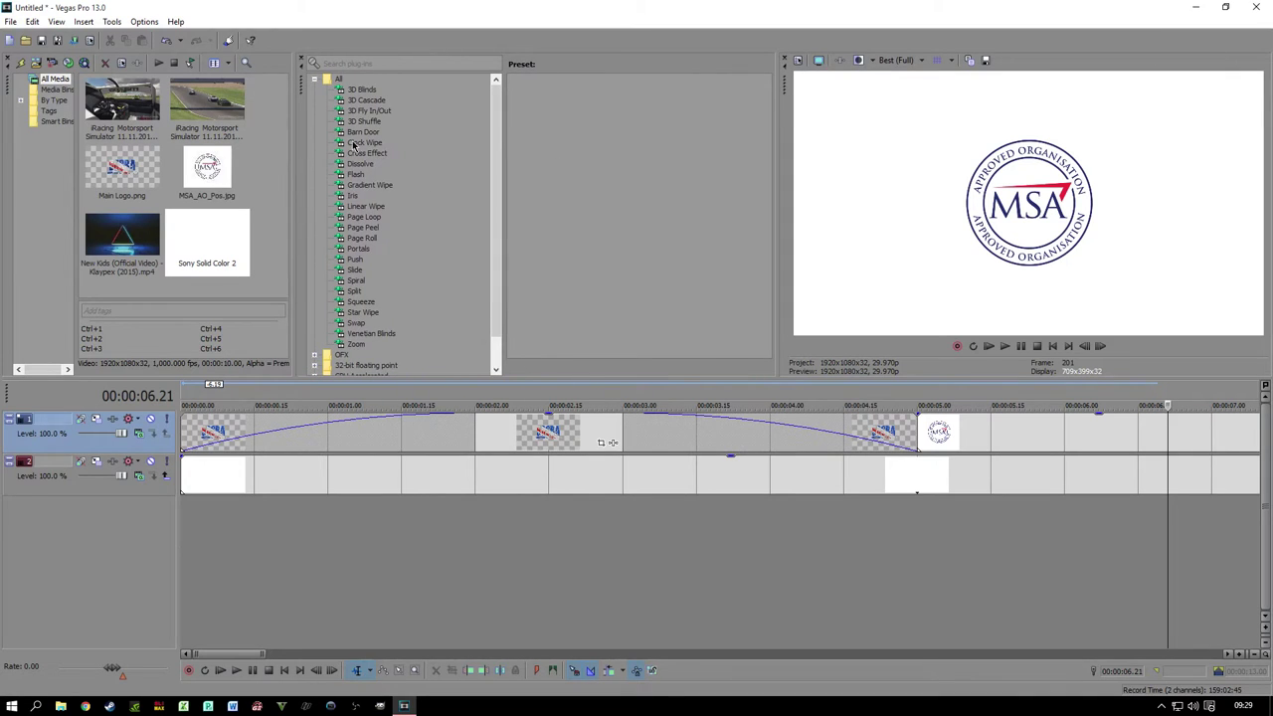
click(358, 433)
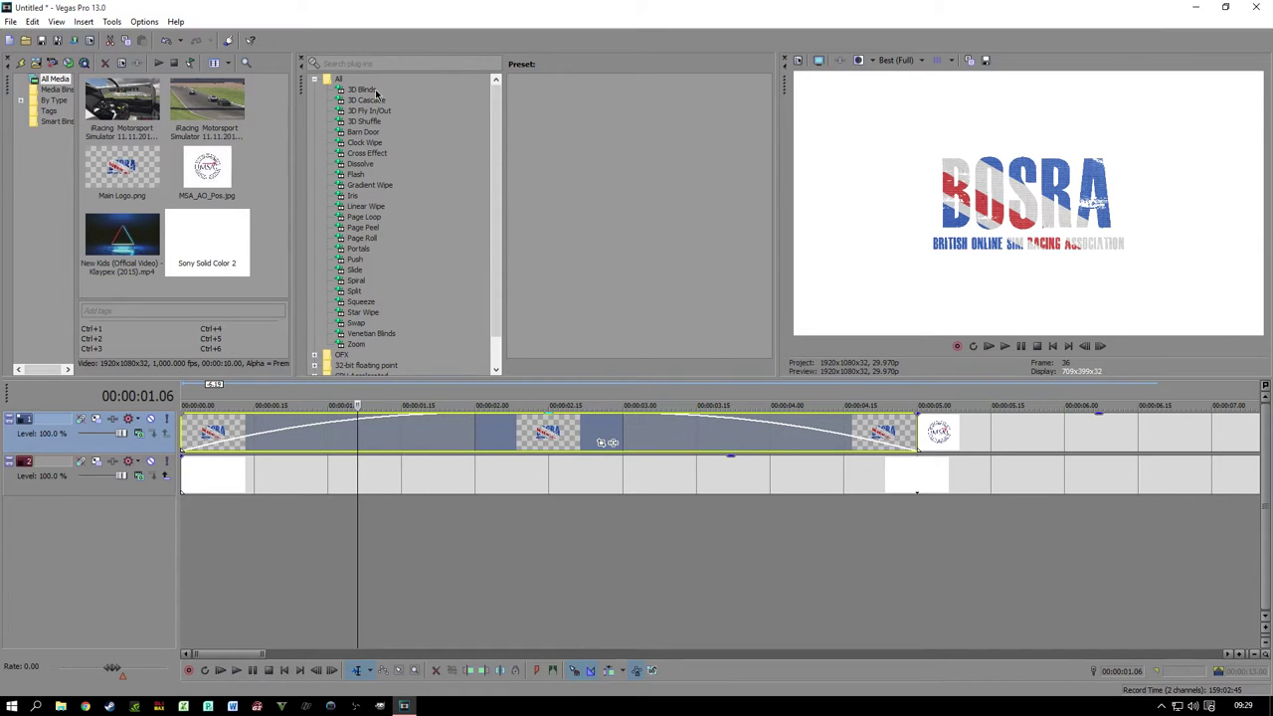
Step: Browse the Gradient Wipe and Push presets, then choose the Clock Wipe (Default) preset
click(366, 143)
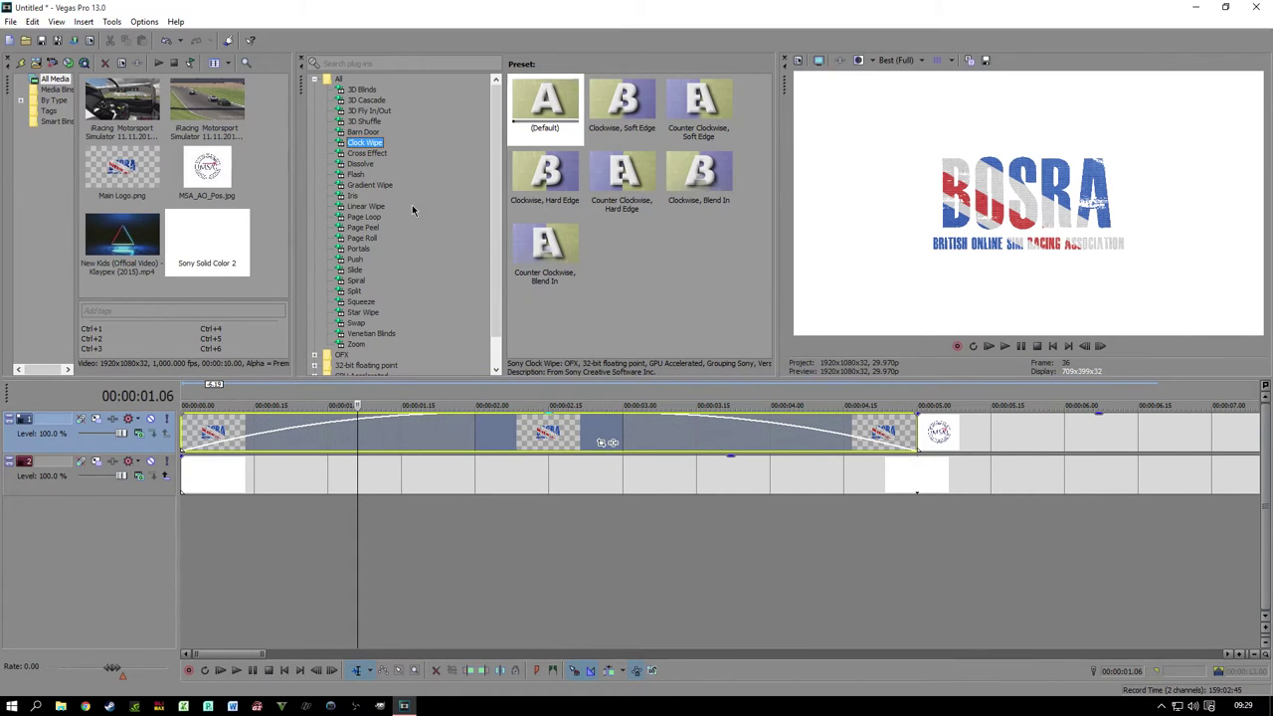
click(362, 186)
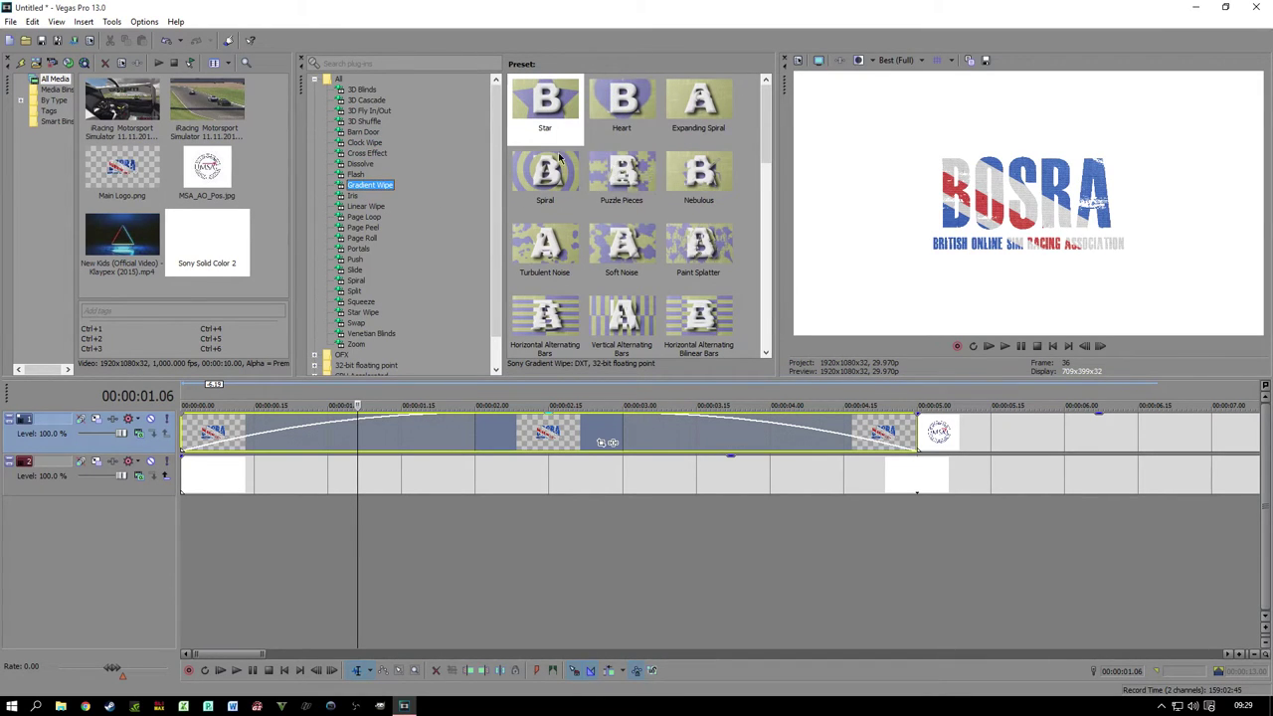
click(356, 260)
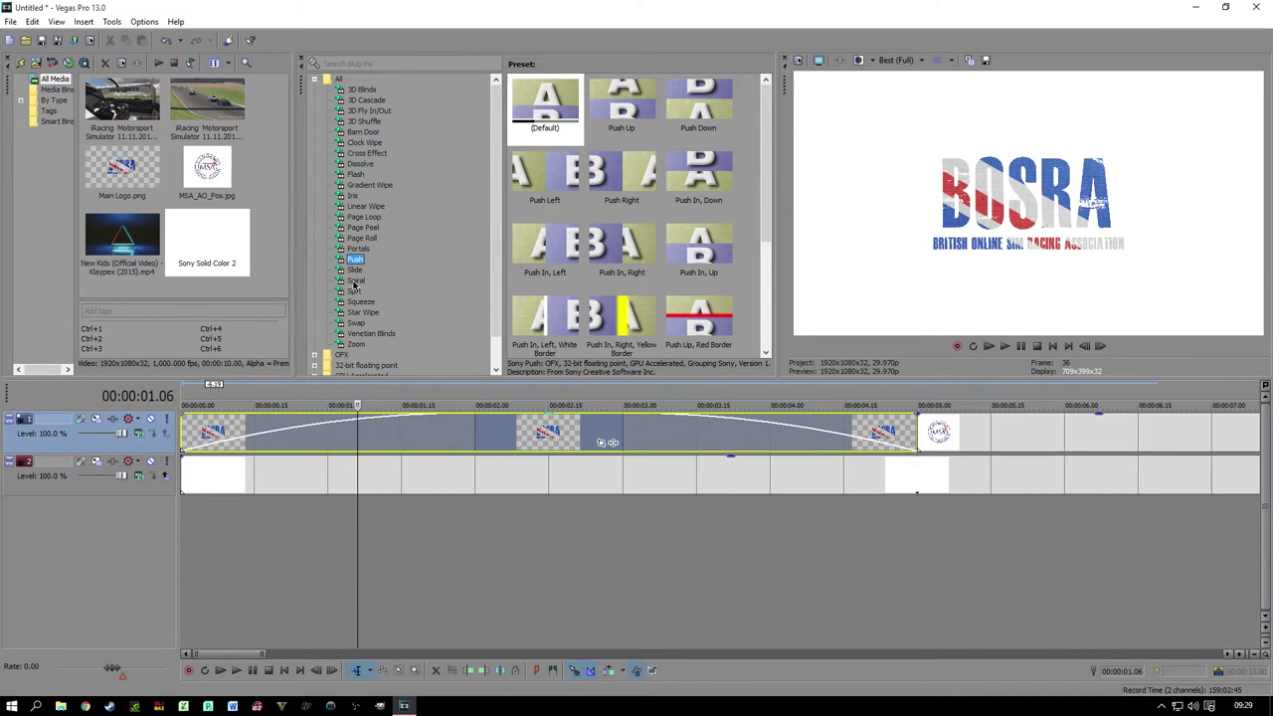
click(364, 144)
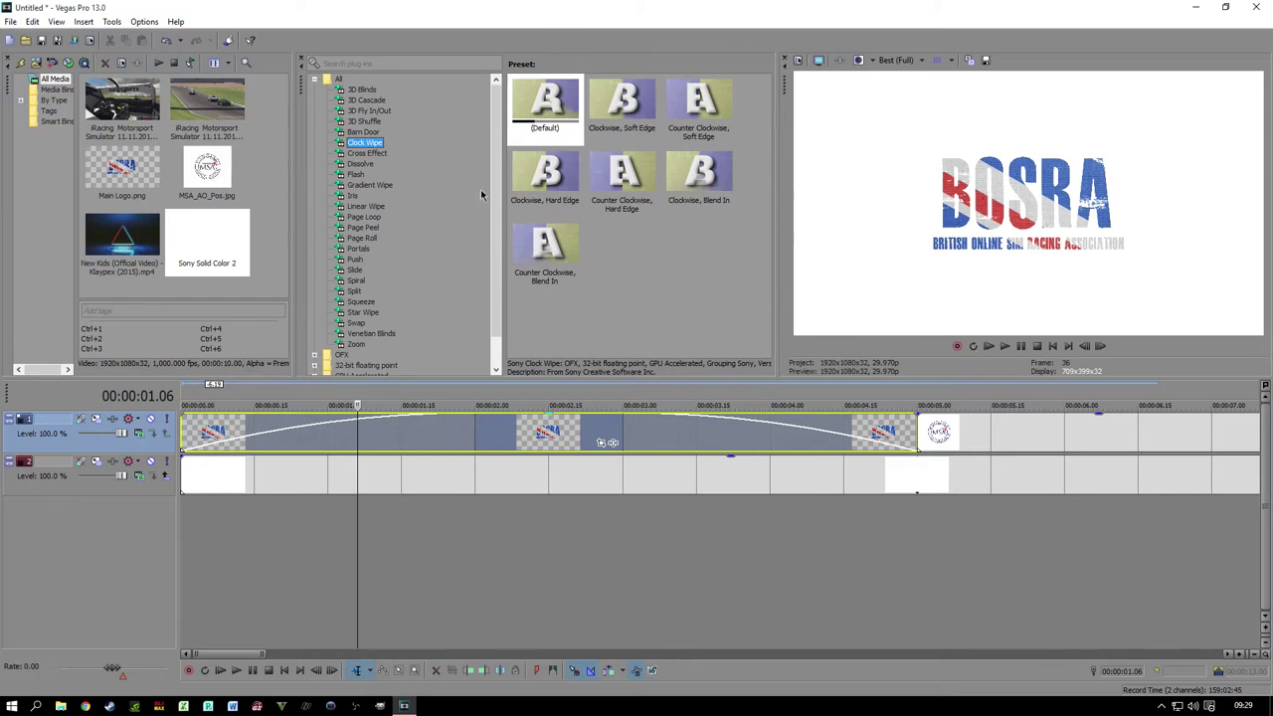
click(552, 103)
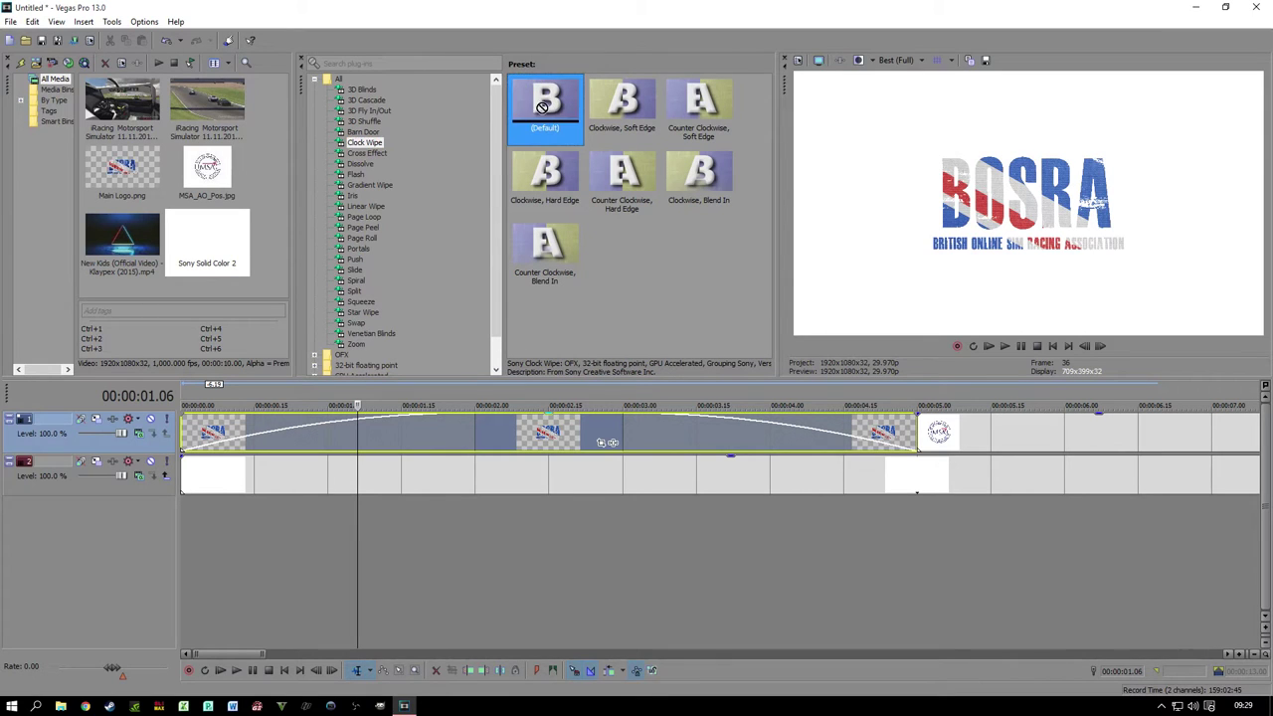
Step: Apply the Clock Wipe (Default) to the BOSRA logo clip's start with a 58.776 feather angle
drag(459, 301, 408, 436)
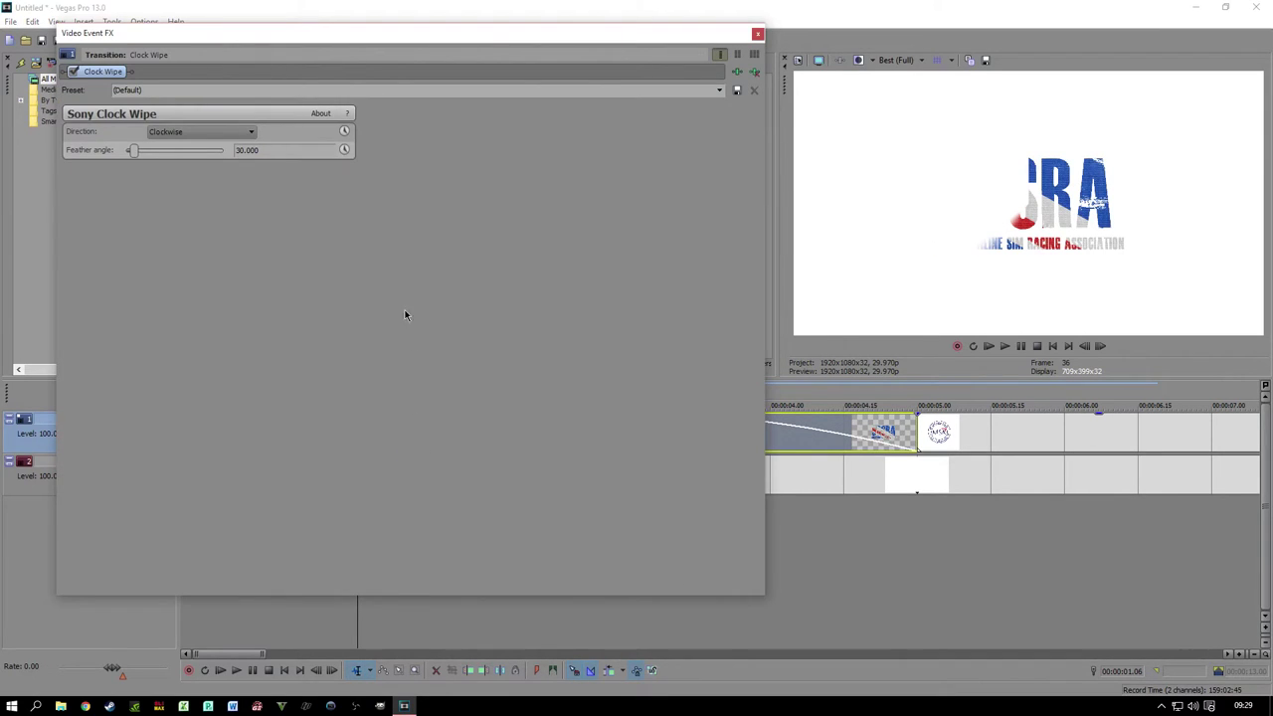
mouse_move(137, 154)
mouse_down()
mouse_move(187, 154)
mouse_move(153, 162)
mouse_up()
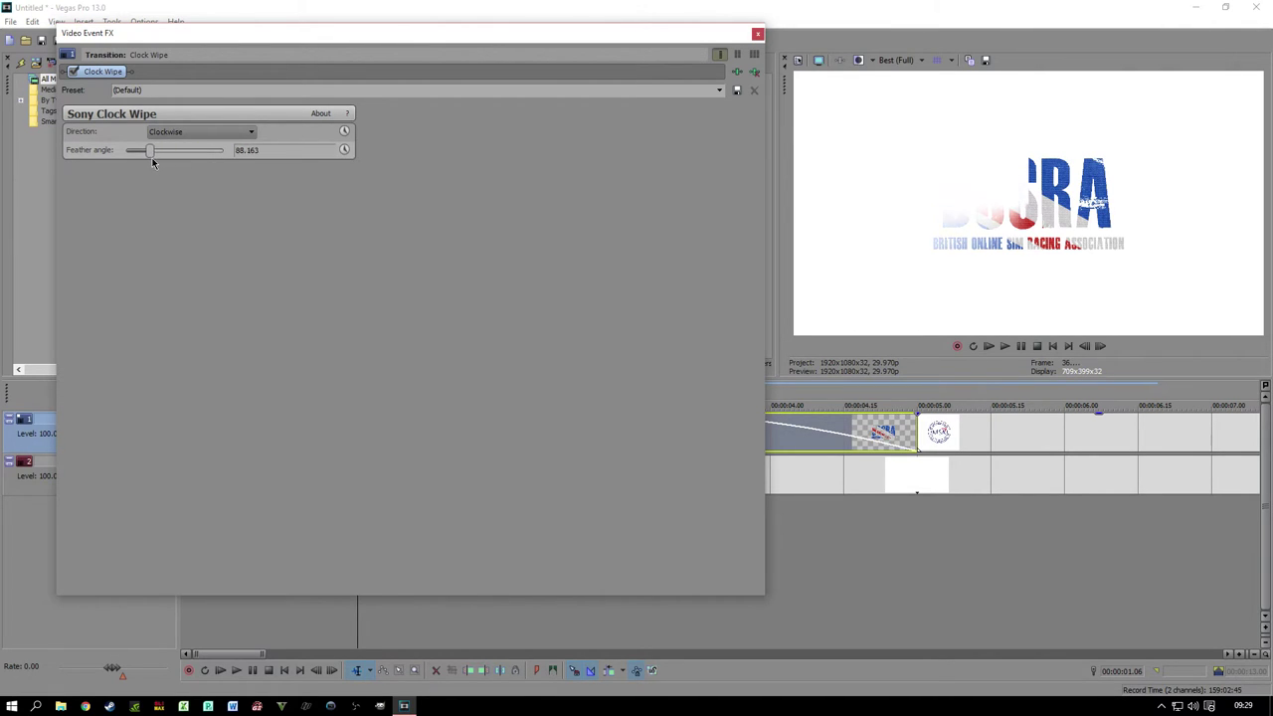
click(229, 132)
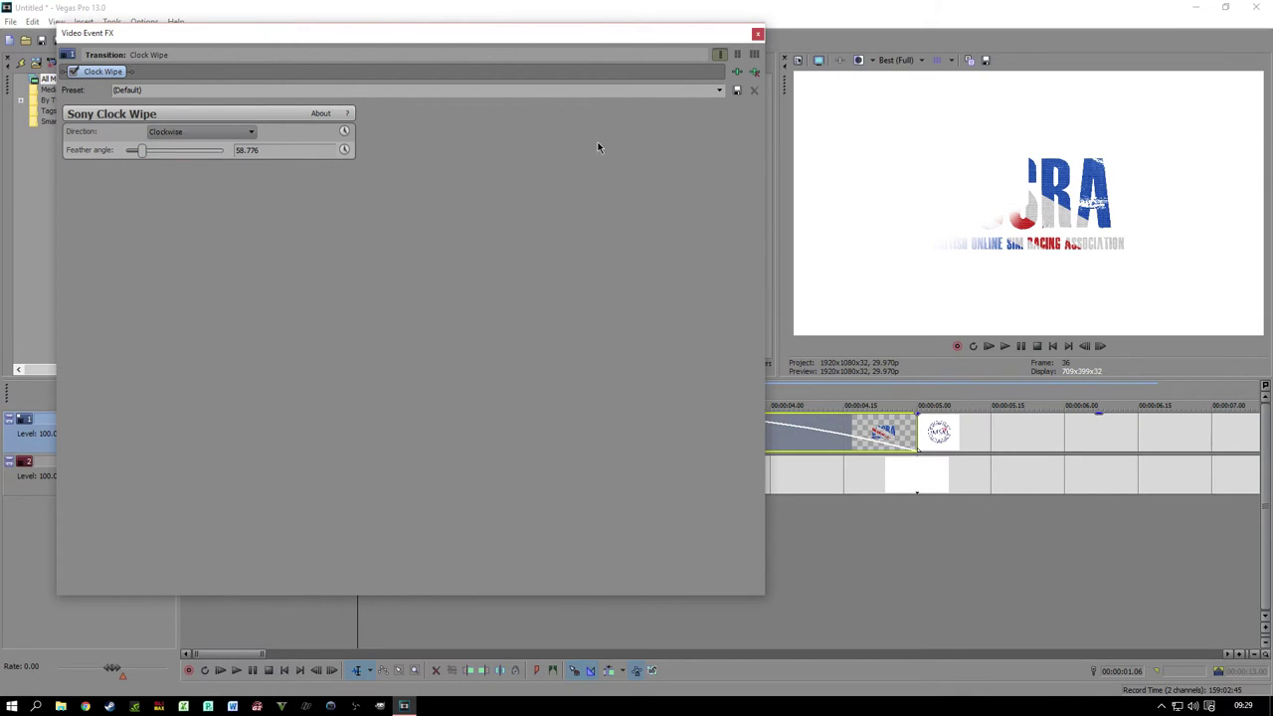
click(758, 36)
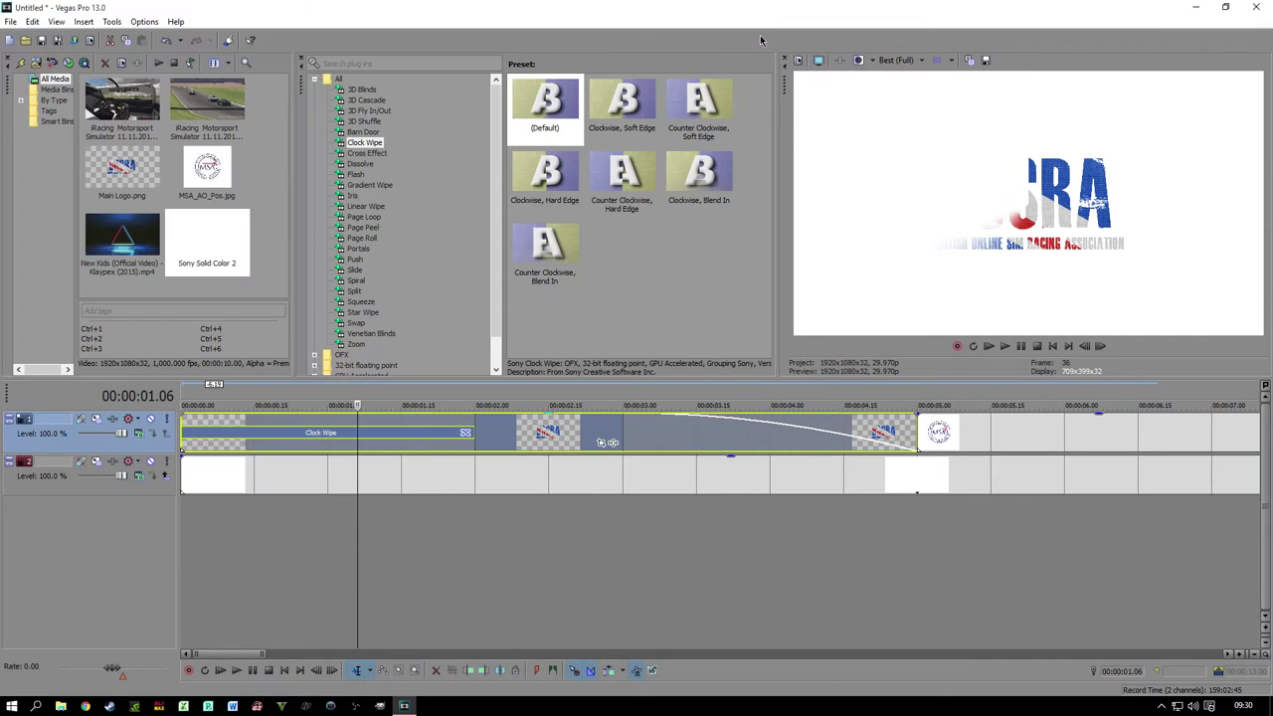
click(220, 671)
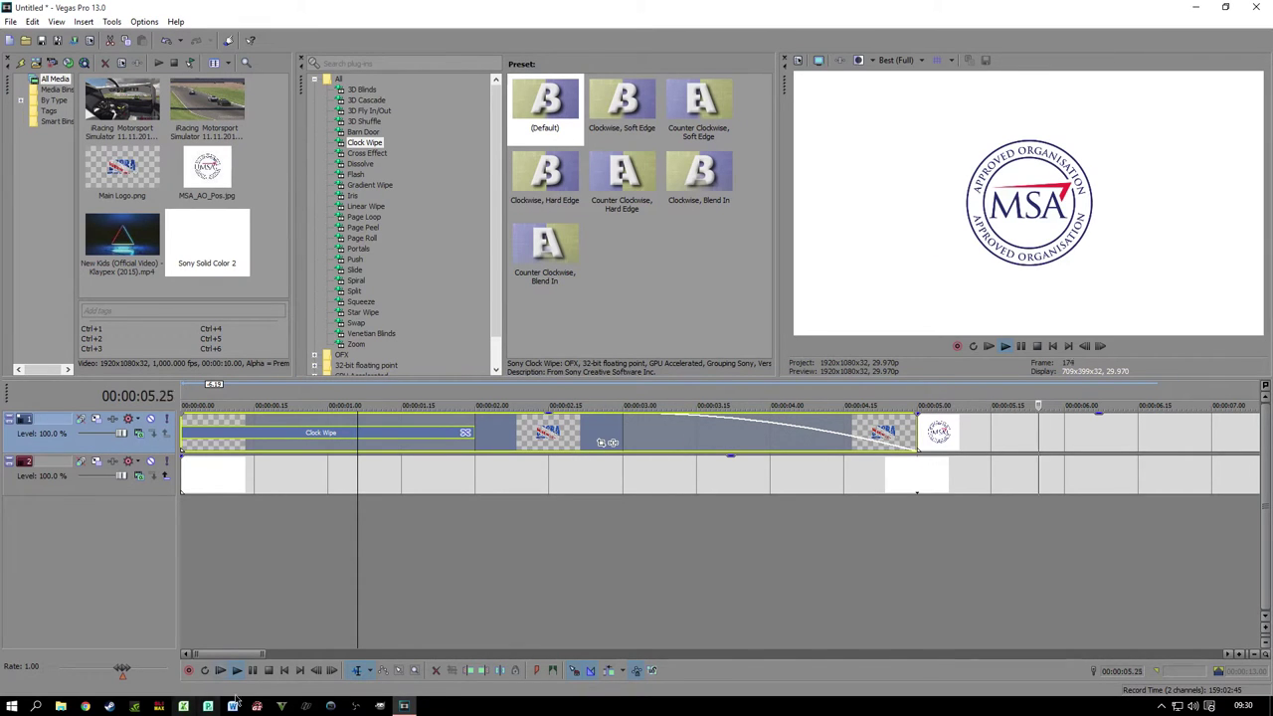
key(Return)
scroll(582, 545, down, 2)
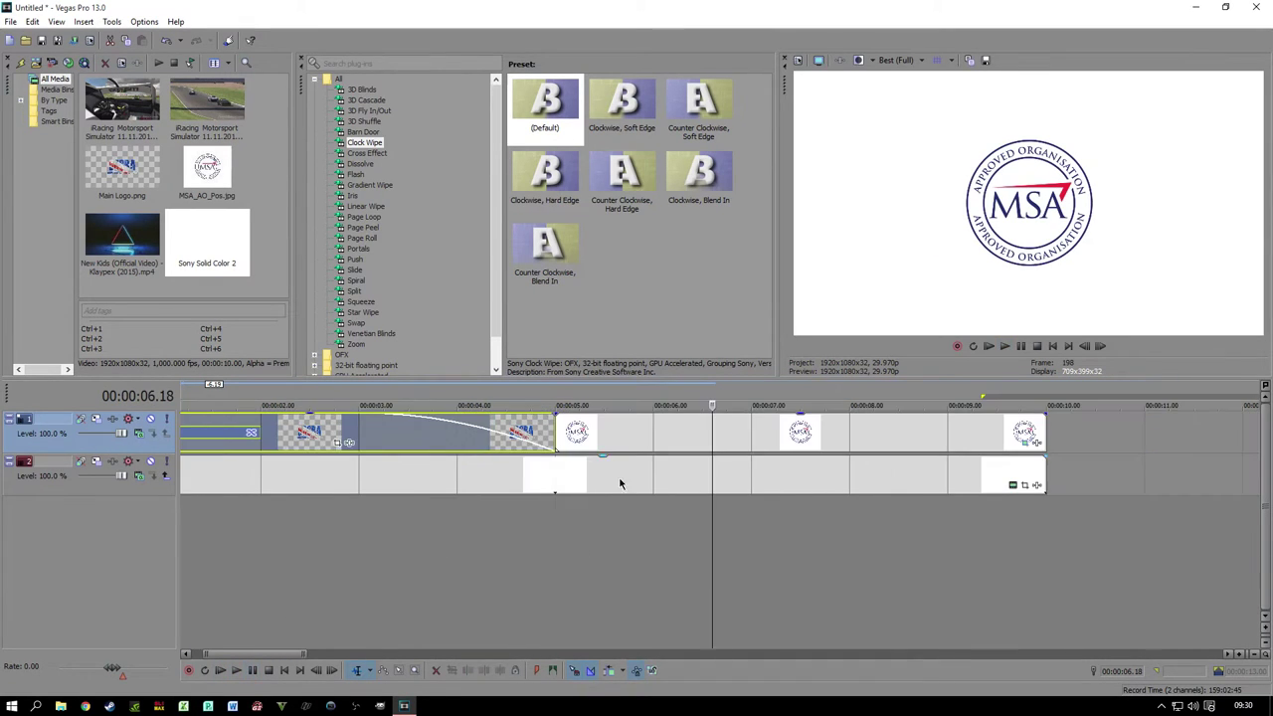
drag(274, 657, 249, 657)
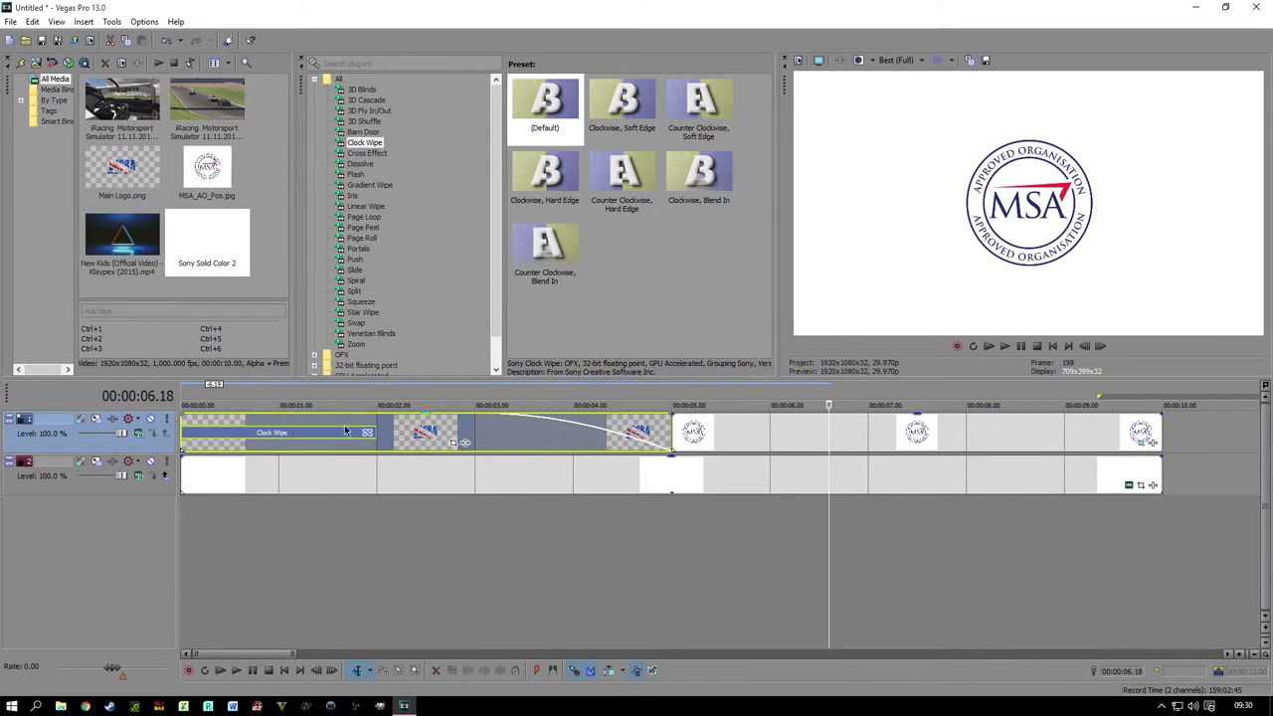
click(197, 459)
drag(197, 459, 376, 459)
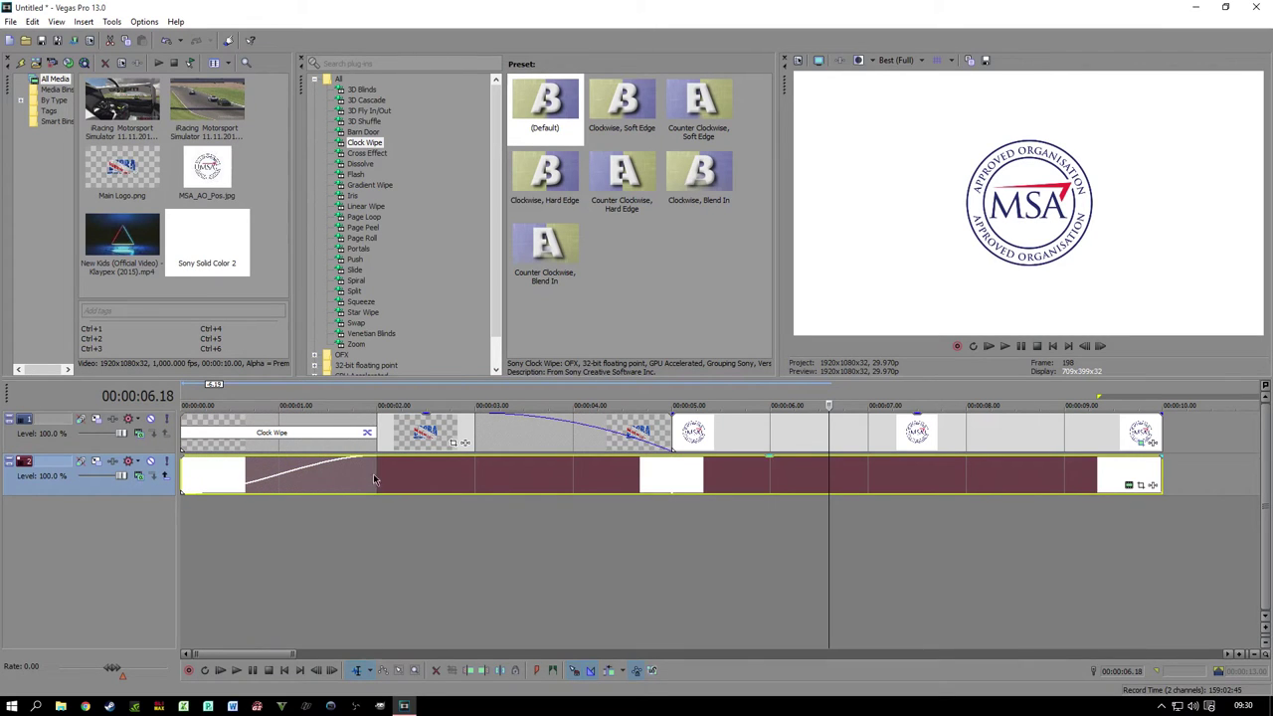
click(221, 669)
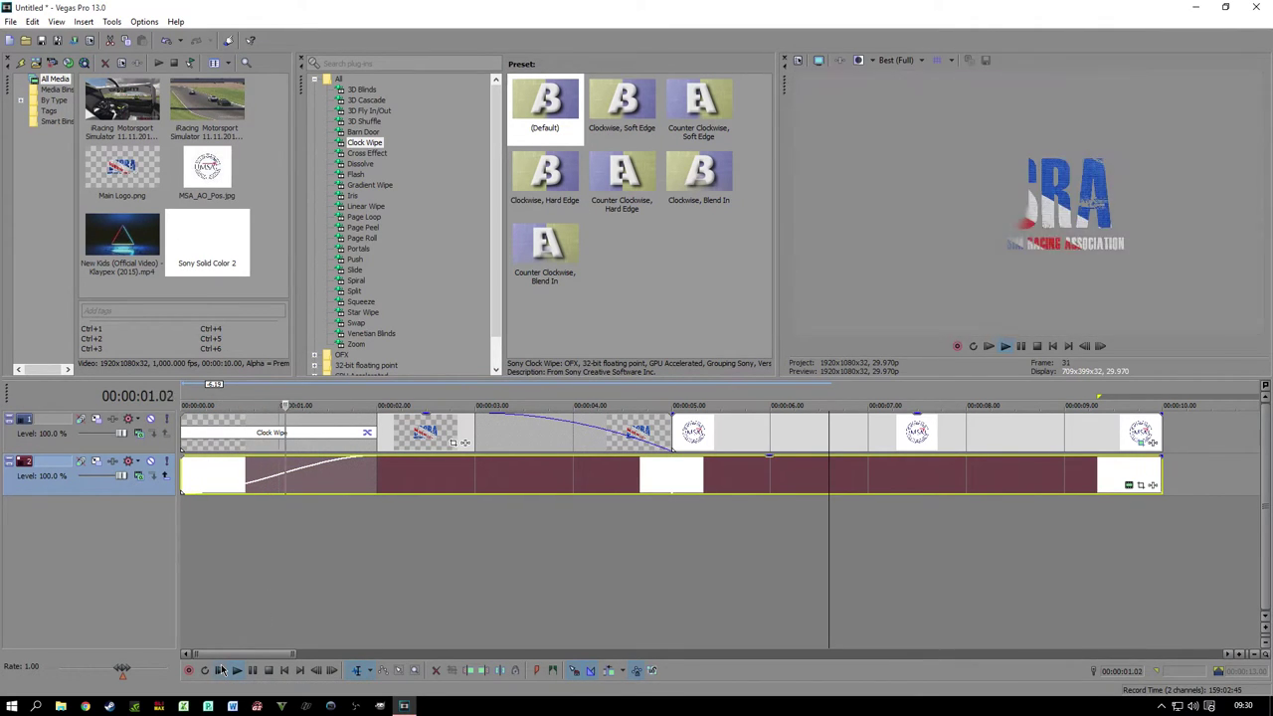
click(255, 672)
drag(376, 460, 181, 460)
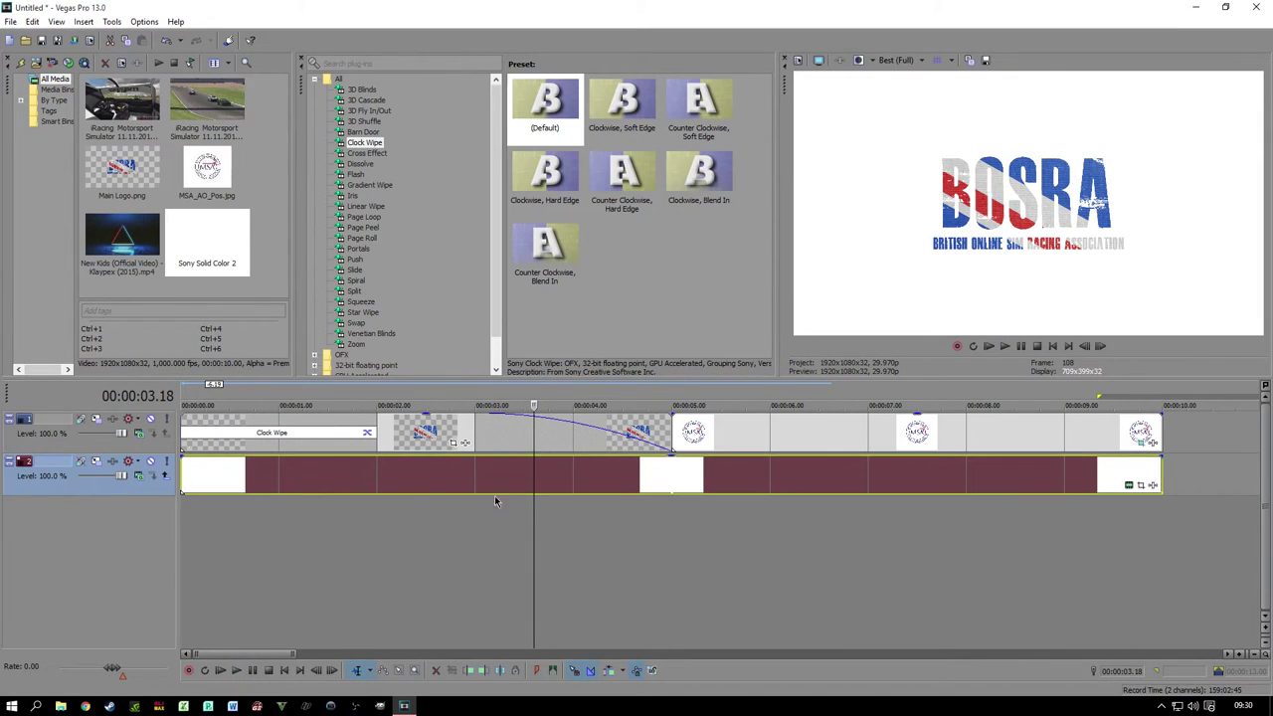